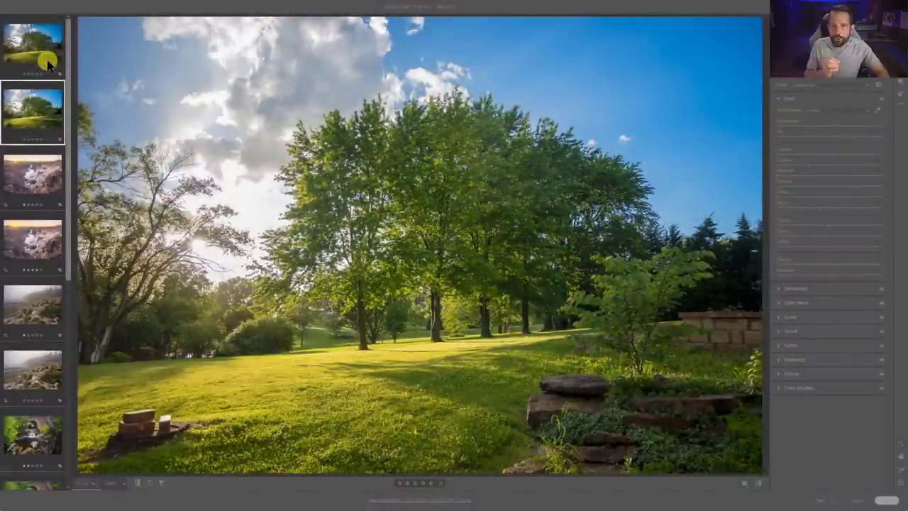
Step: Select both versions of the park tree photo and reset them to their default settings
left_click(49, 62)
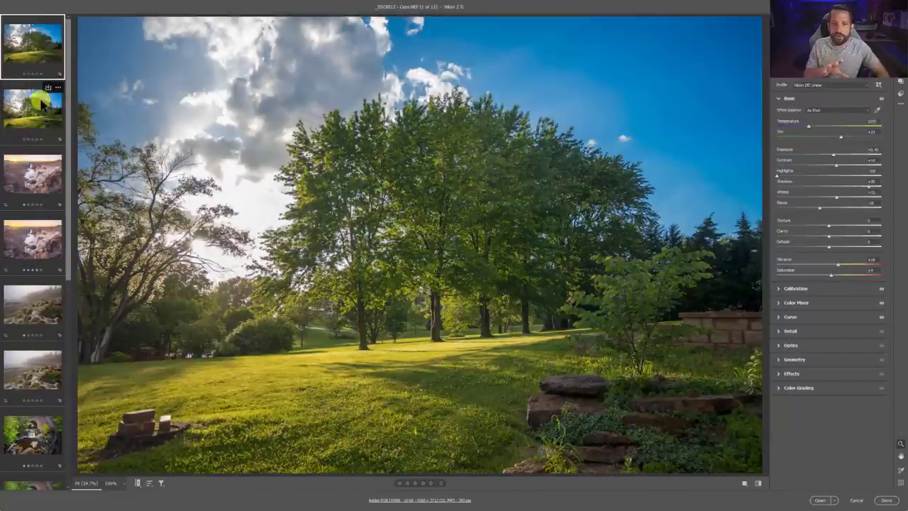
left_click(45, 181)
left_click(34, 66)
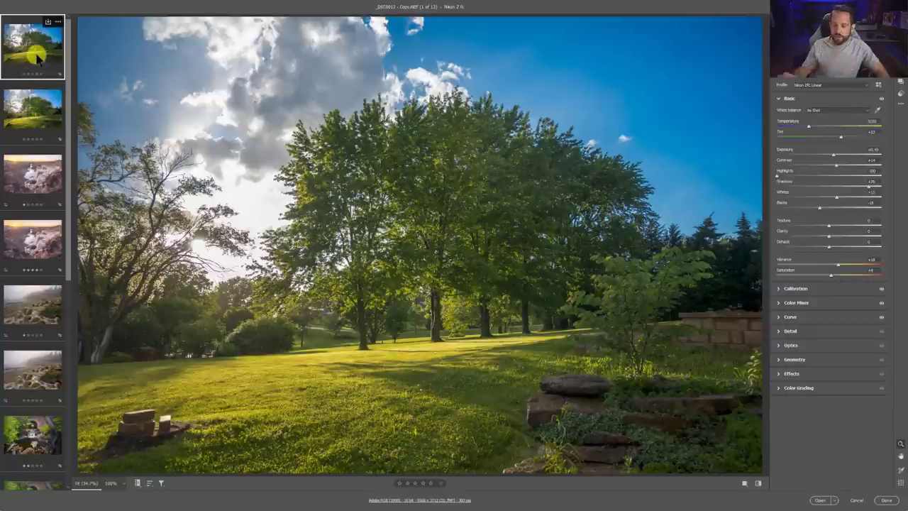
key("shift")
left_click(38, 105, "shift")
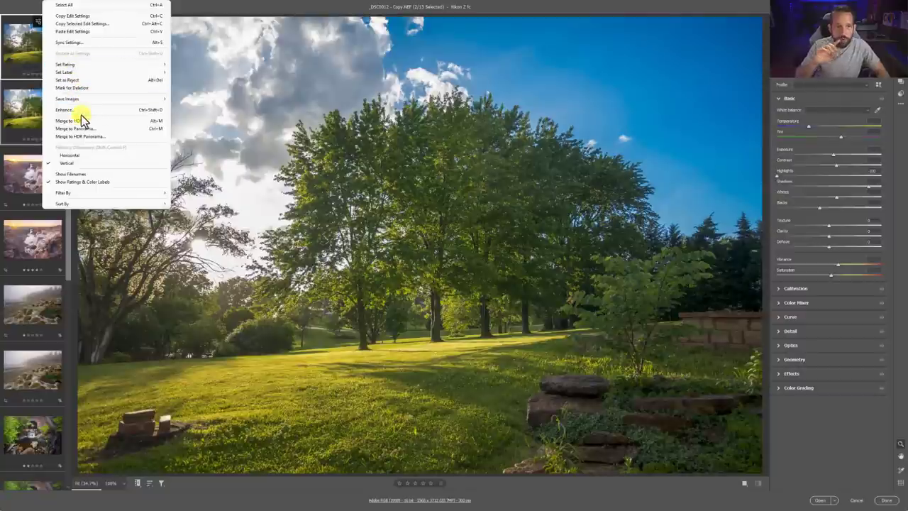
left_click(310, 27)
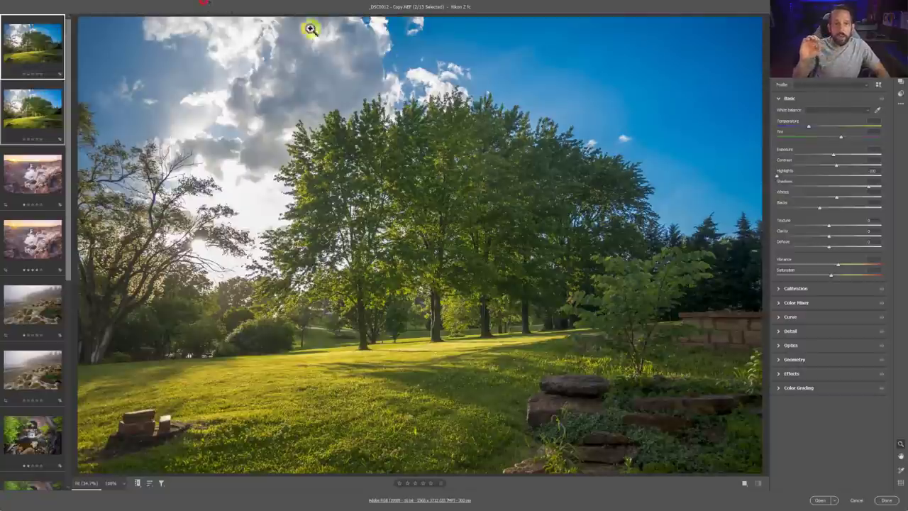
left_click(898, 104)
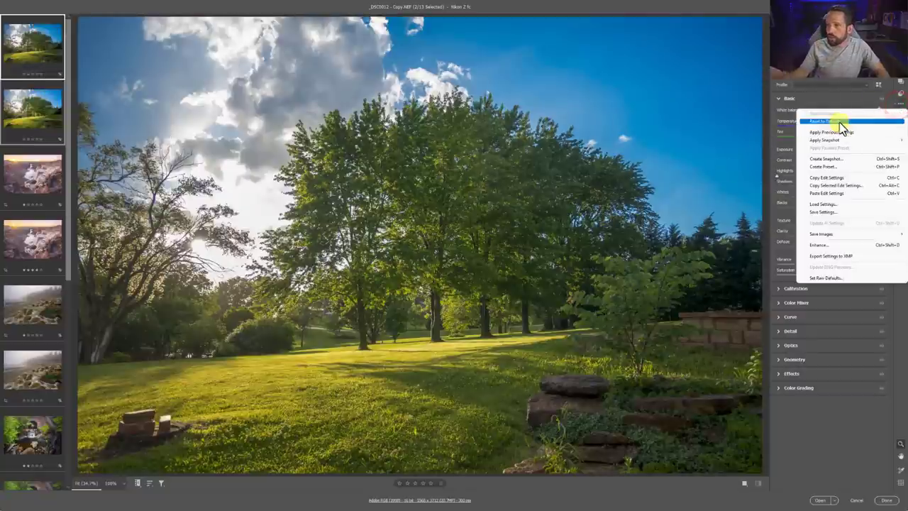
left_click(844, 132)
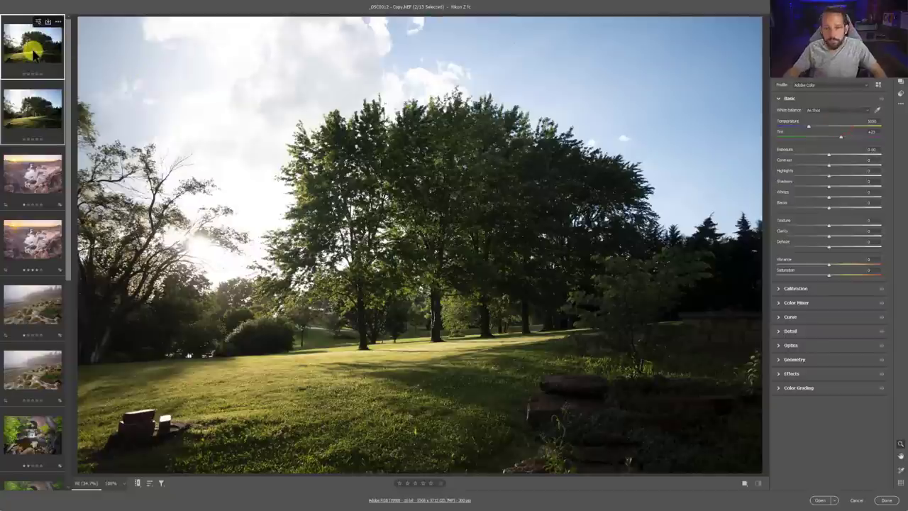
Step: Apply the Nikon ZfC Linear profile to the first version of the tree photo only
left_click(33, 52)
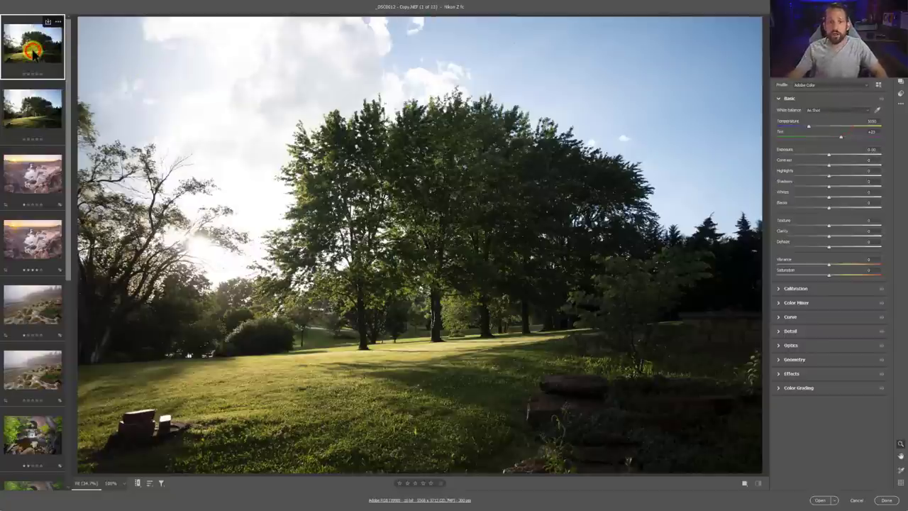
left_click(808, 85)
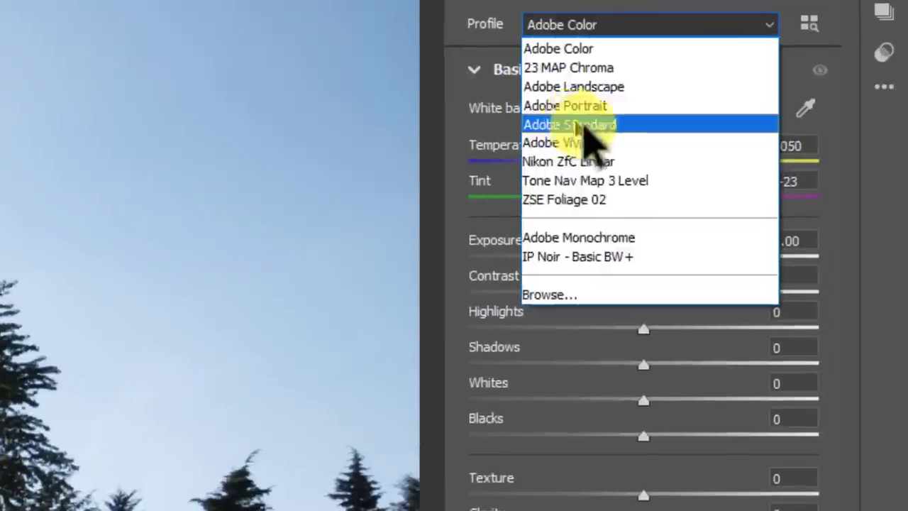
left_click(820, 88)
left_click(819, 86)
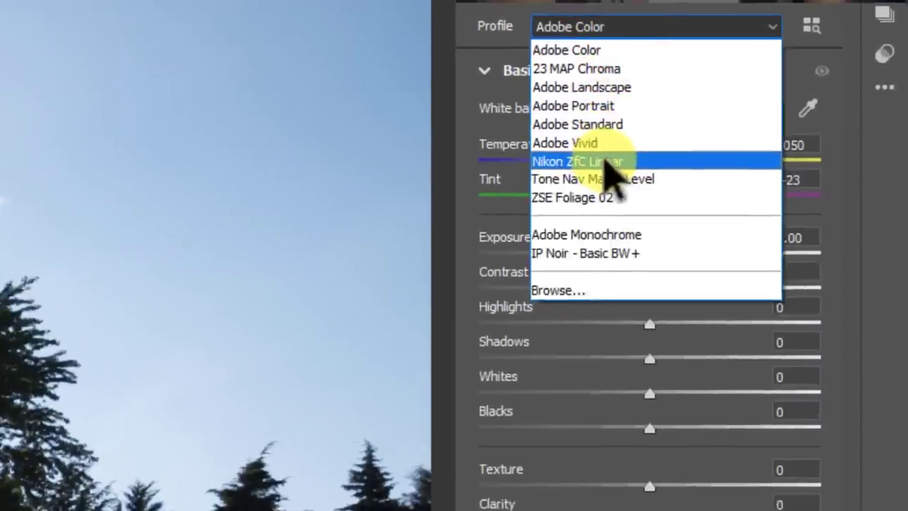
left_click(598, 165)
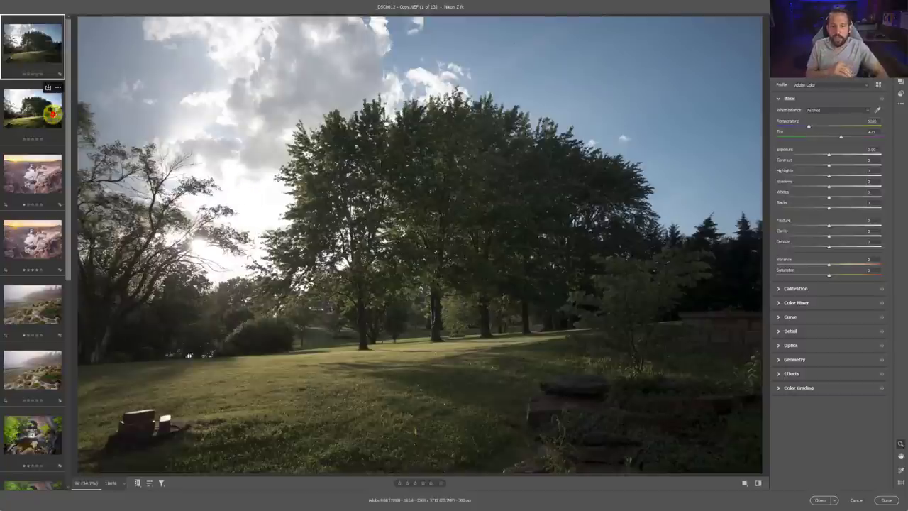
Step: Apply automatic tone adjustments to both the Nikon ZfC Linear and the Adobe Color versions, comparing the two
left_click(52, 114)
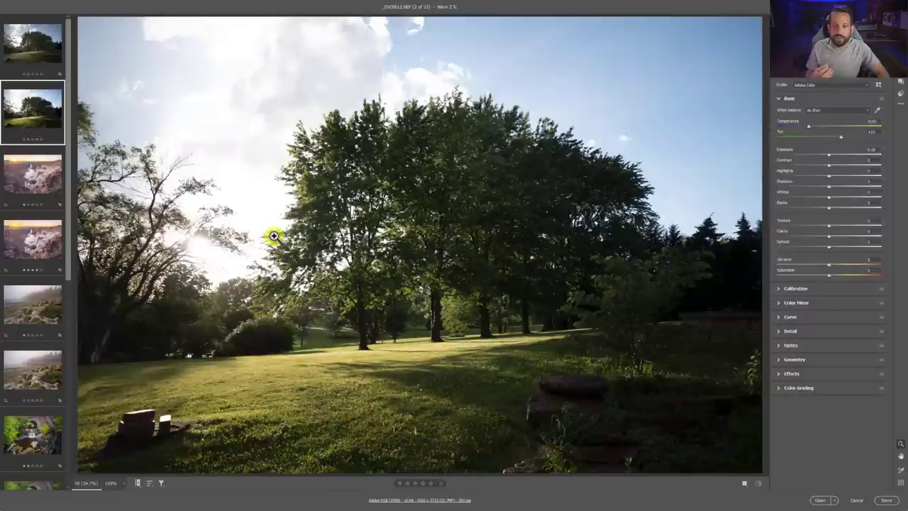
left_click(52, 53)
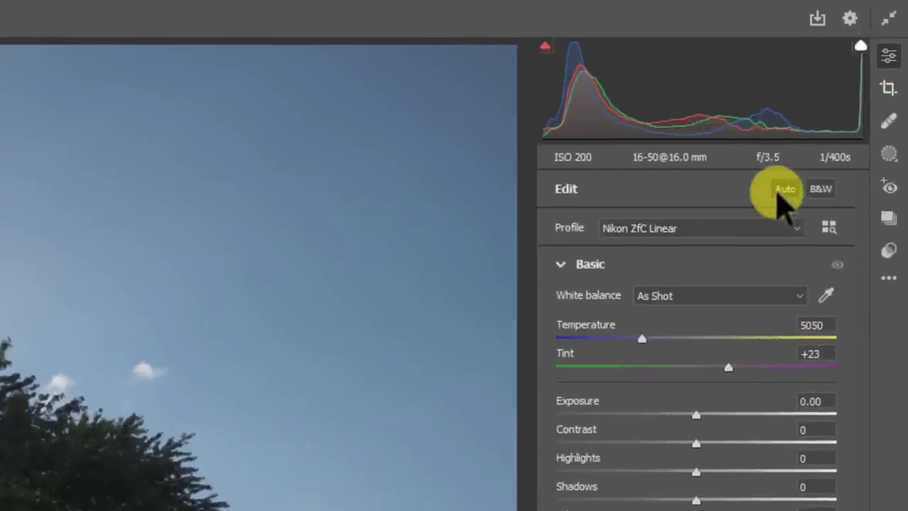
left_click(785, 189)
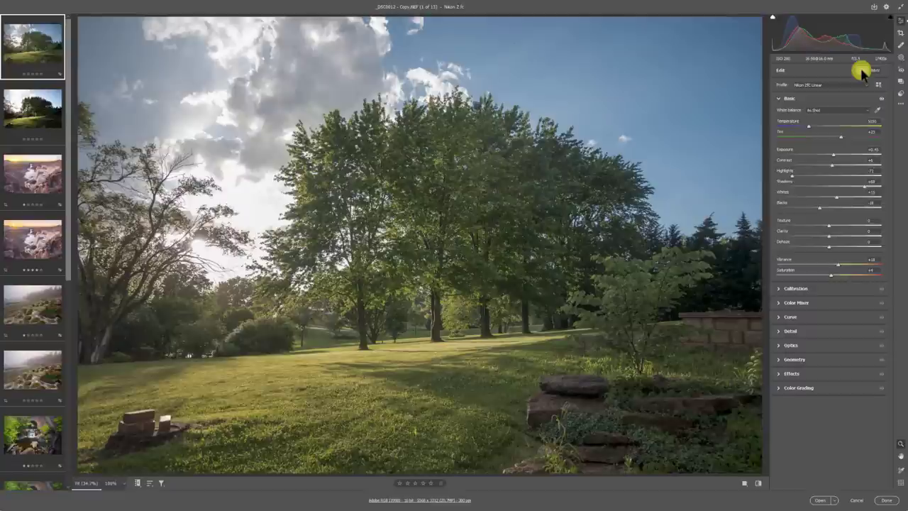
left_click(54, 106)
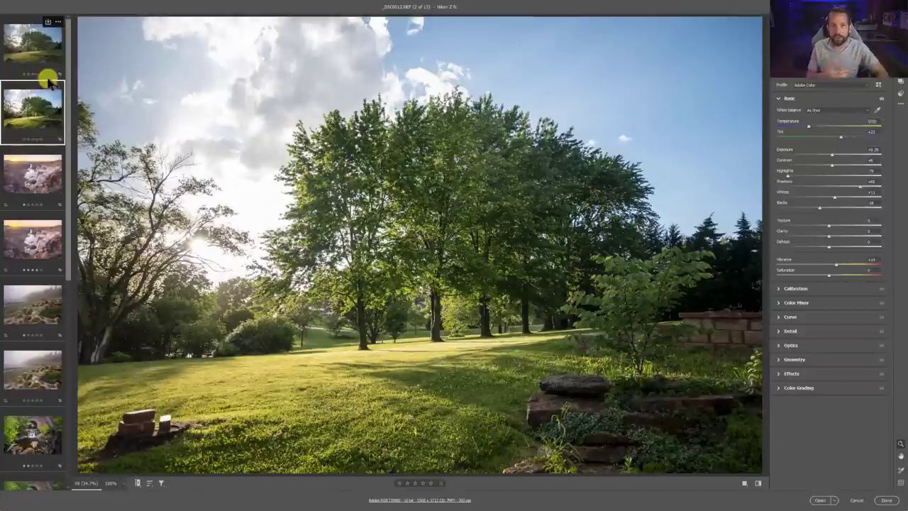
left_click(43, 50)
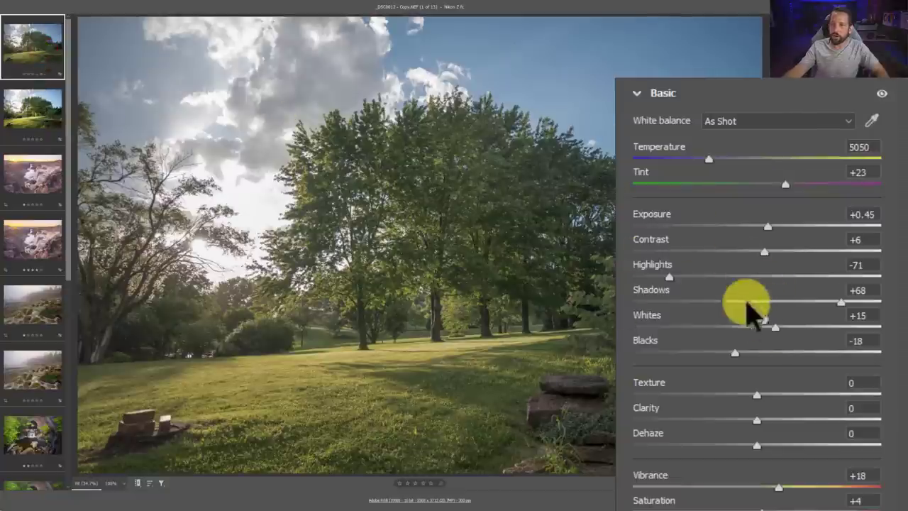
Step: On the Adobe Color version, set Contrast to -36, Highlights to -100 and Shadows to +72
left_click(45, 113)
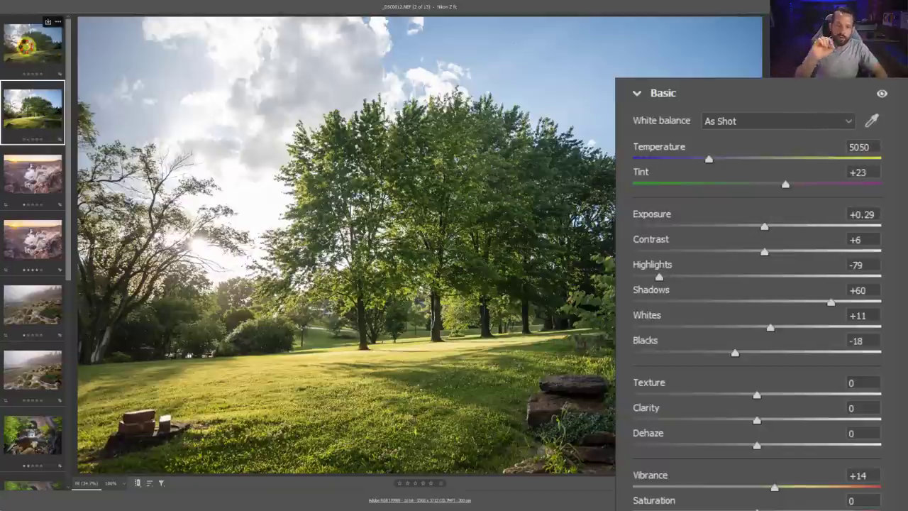
left_click(25, 46)
left_click(31, 103)
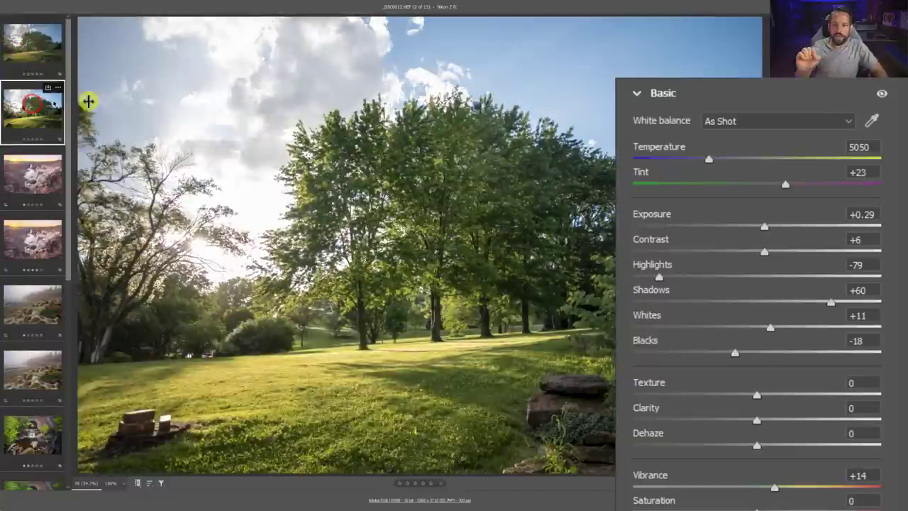
left_click_drag(767, 251, 713, 253)
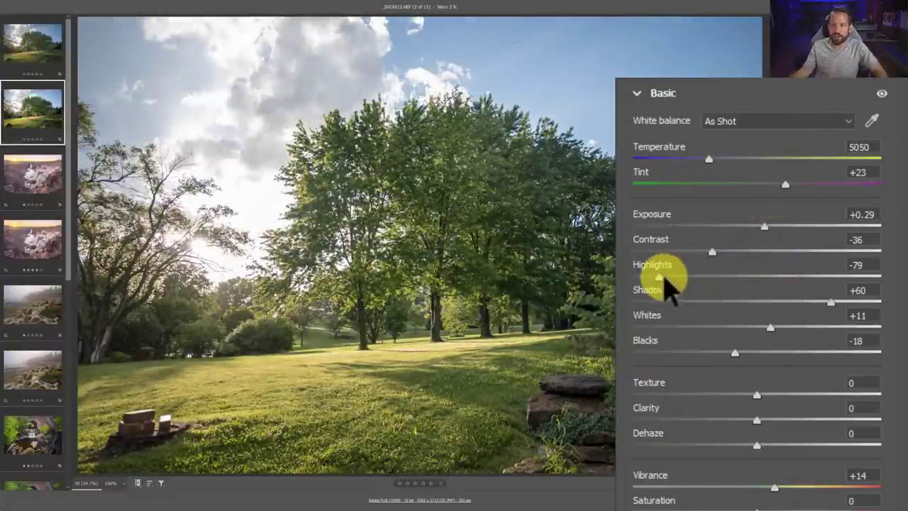
left_click_drag(661, 277, 634, 277)
mouse_move(828, 298)
left_mouse_down()
mouse_move(859, 303)
mouse_move(845, 301)
left_mouse_up()
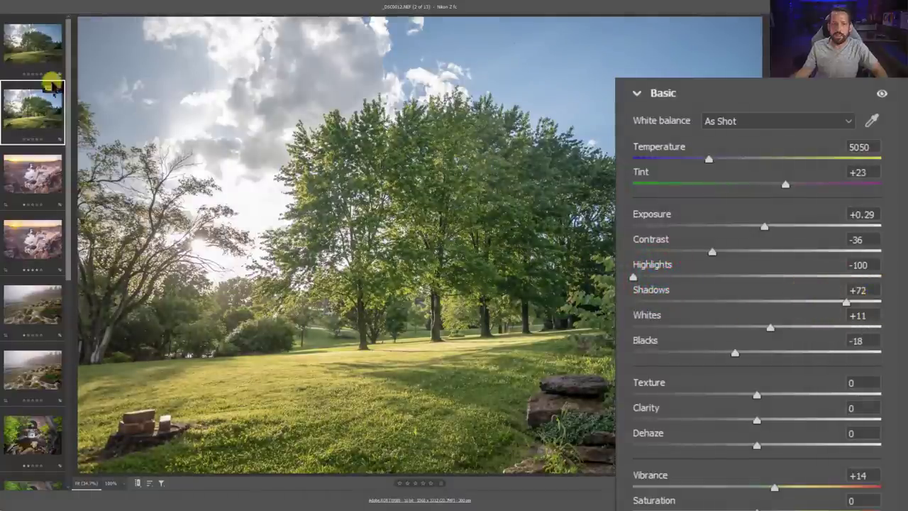
Step: Lower the Adobe Color version's Contrast to -66 and Exposure to -0.05, comparing it with the linear version
left_click(51, 50)
left_click(46, 100)
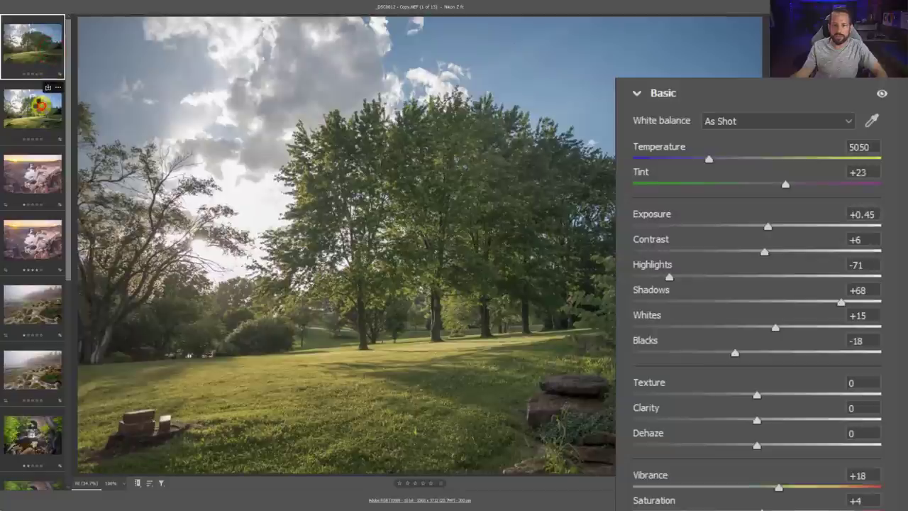
left_click_drag(712, 255, 677, 263)
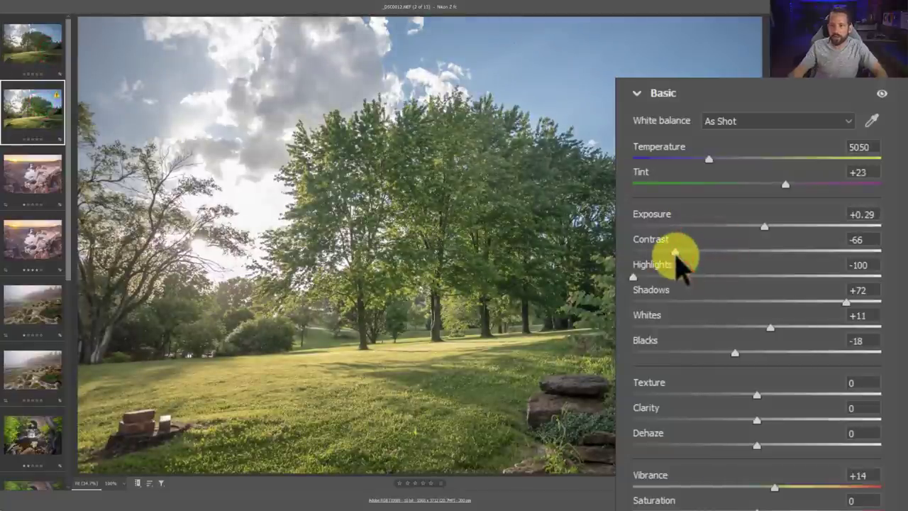
left_click_drag(762, 227, 755, 229)
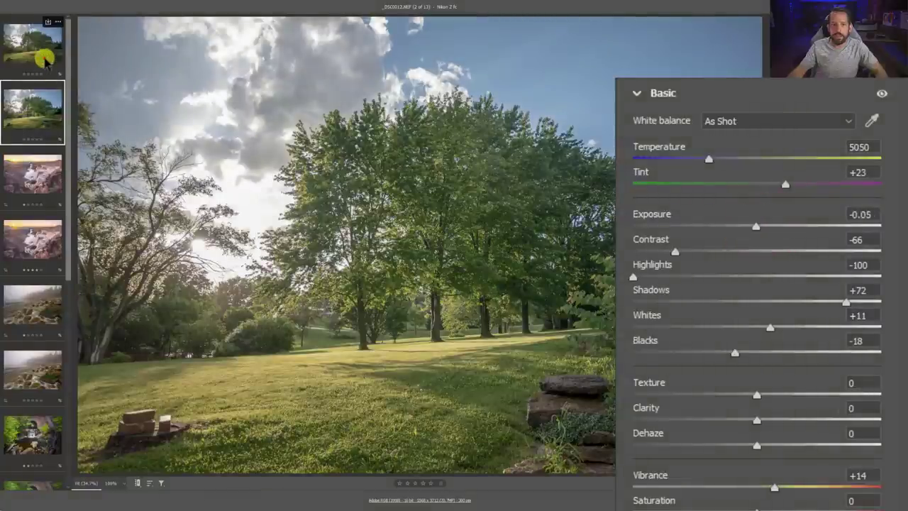
left_click(44, 58)
left_click(37, 106)
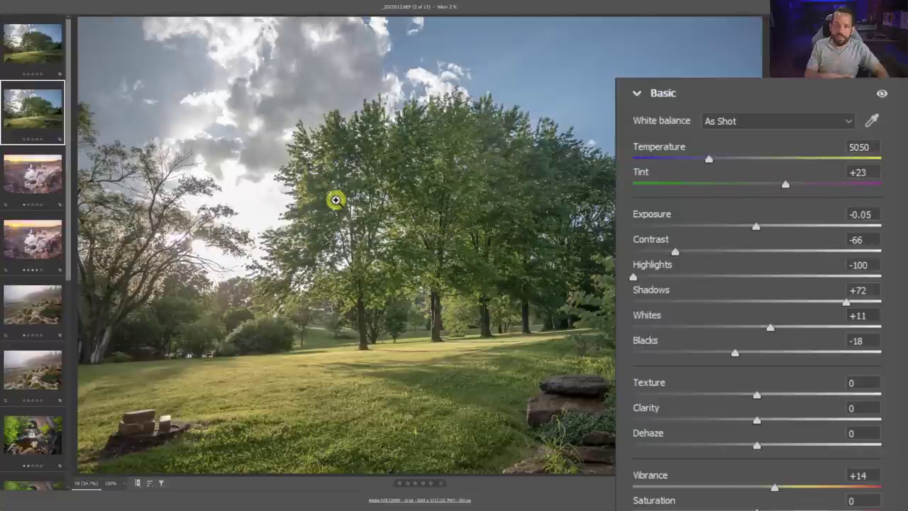
Step: Set the Adobe Color version's Exposure to -0.40 and Contrast to -80, checking it against the linear version
mouse_move(56, 61)
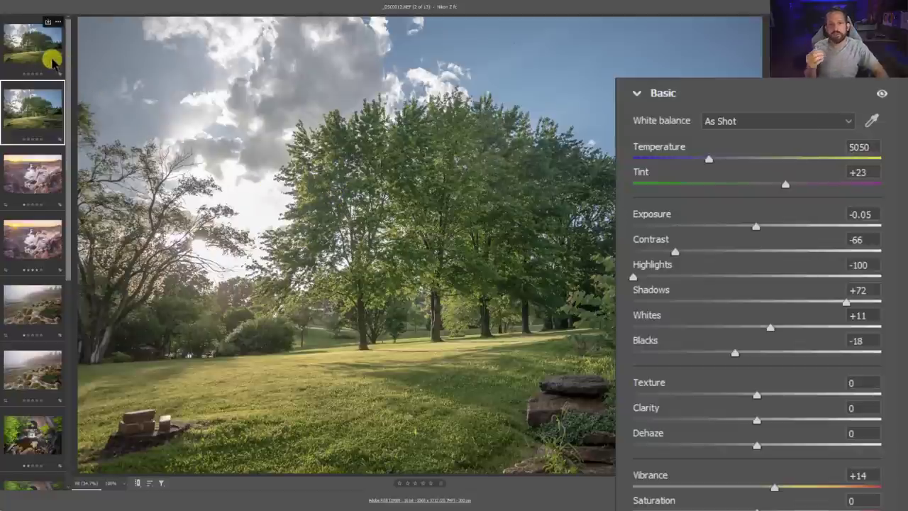
left_click(53, 59)
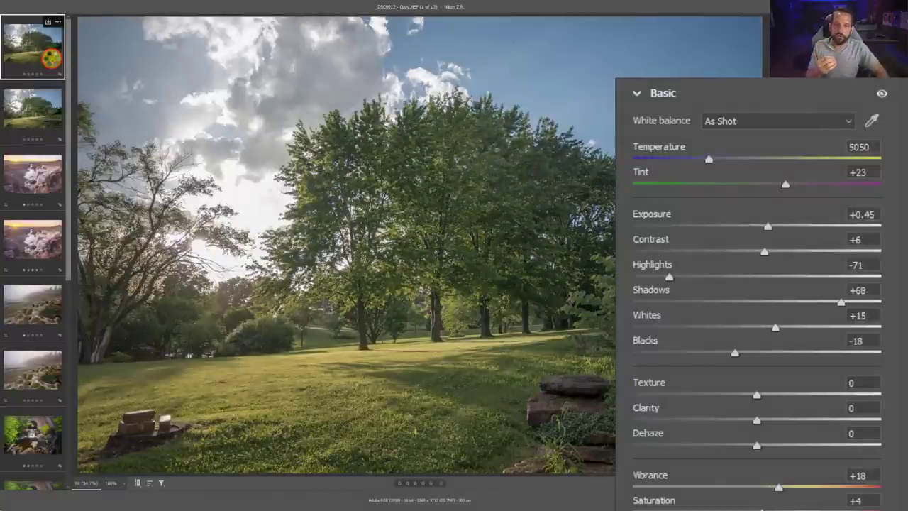
left_click(43, 107)
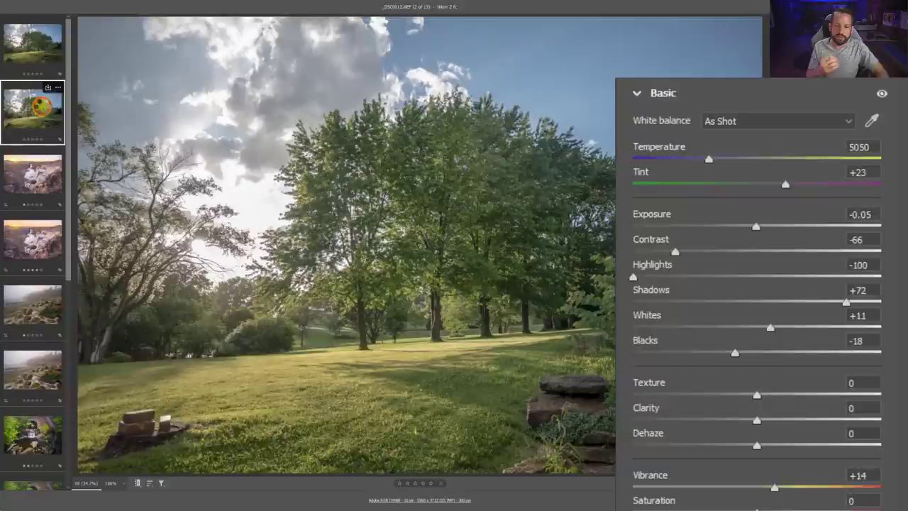
left_click_drag(674, 252, 642, 256)
left_click_drag(758, 226, 746, 225)
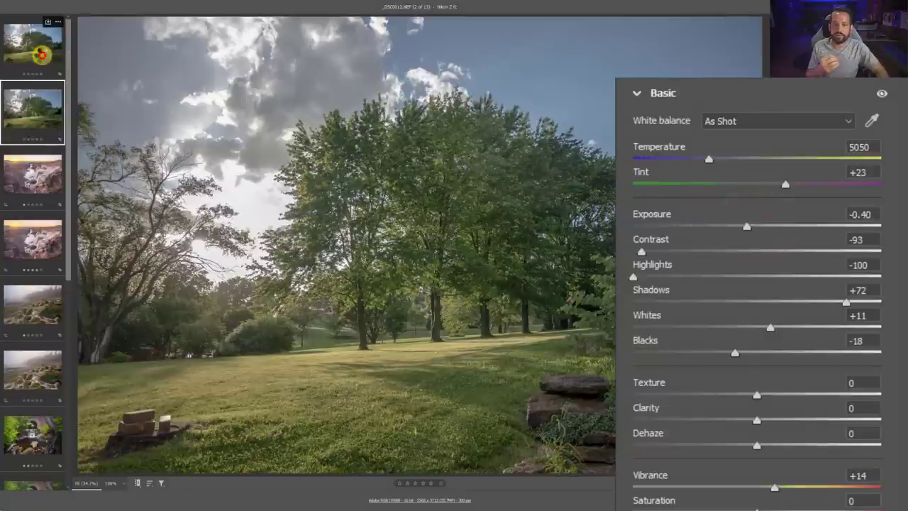
left_click(41, 55)
left_click(34, 116)
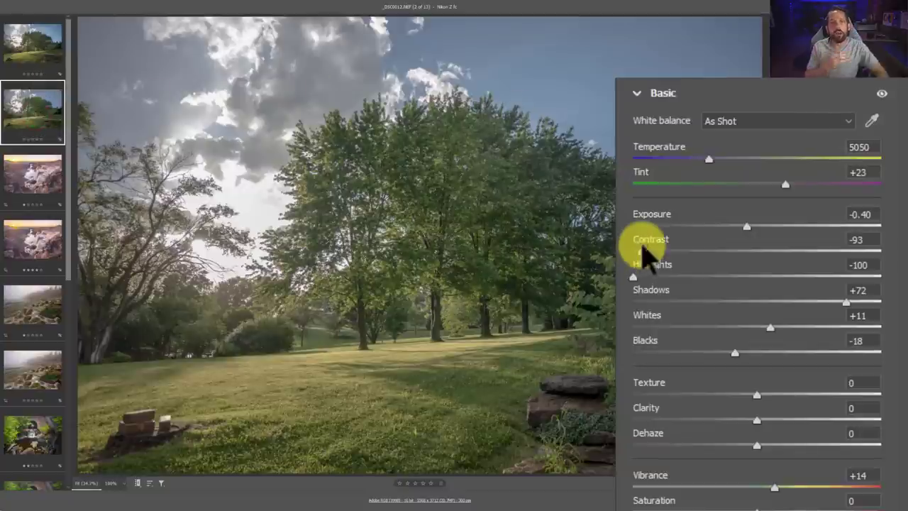
left_click_drag(639, 250, 659, 251)
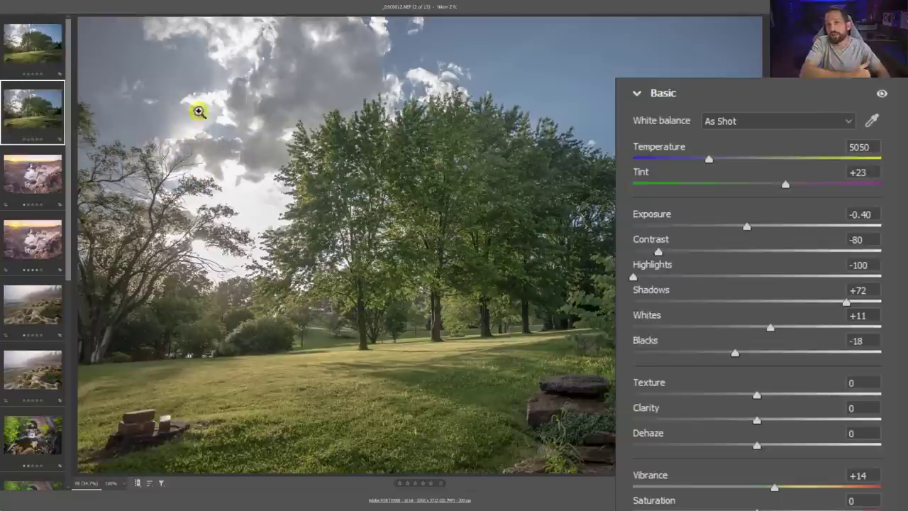
Step: On the linear-profile version, set Highlights to -89, Shadows to +76, Exposure to +0.65 and Vibrance to +44
left_click(37, 53)
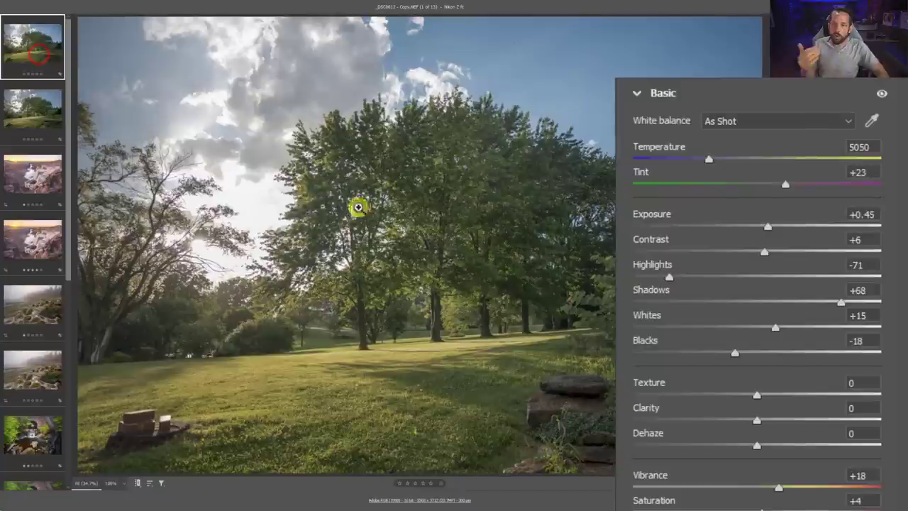
left_click_drag(670, 276, 647, 278)
left_click_drag(840, 300, 852, 300)
left_click_drag(767, 225, 772, 226)
left_click_drag(779, 487, 815, 486)
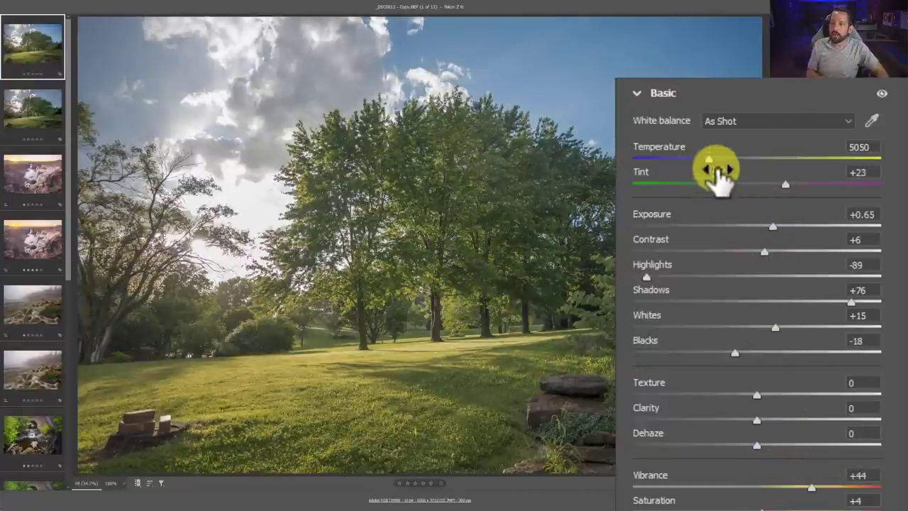
Step: Cool the linear-profile version's white balance to a Temperature of 4850
left_click_drag(699, 146, 703, 166)
mouse_move(779, 184)
left_mouse_down()
mouse_move(770, 183)
mouse_move(783, 186)
left_mouse_up()
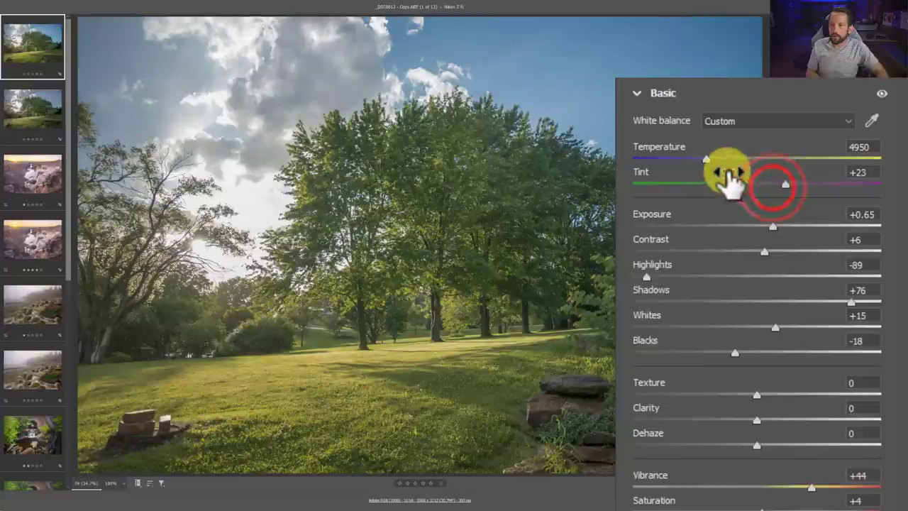
left_click(706, 161)
left_click_drag(707, 160, 703, 160)
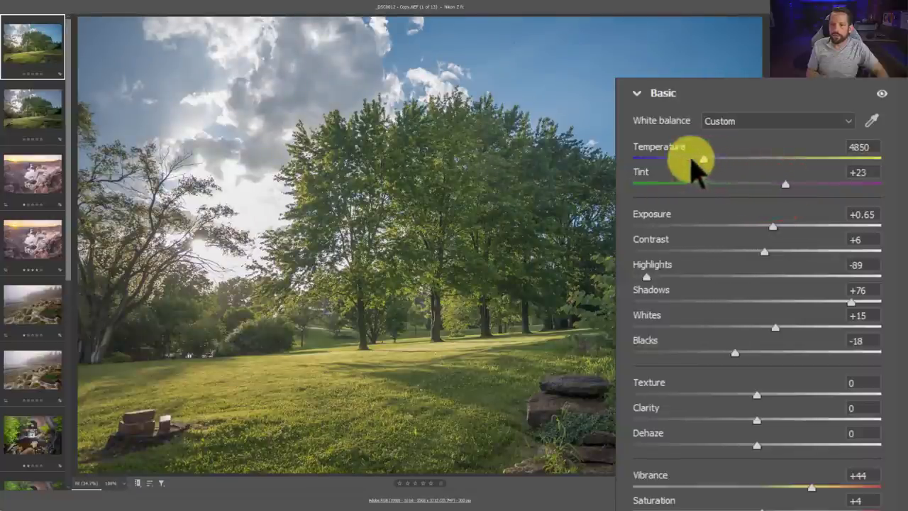
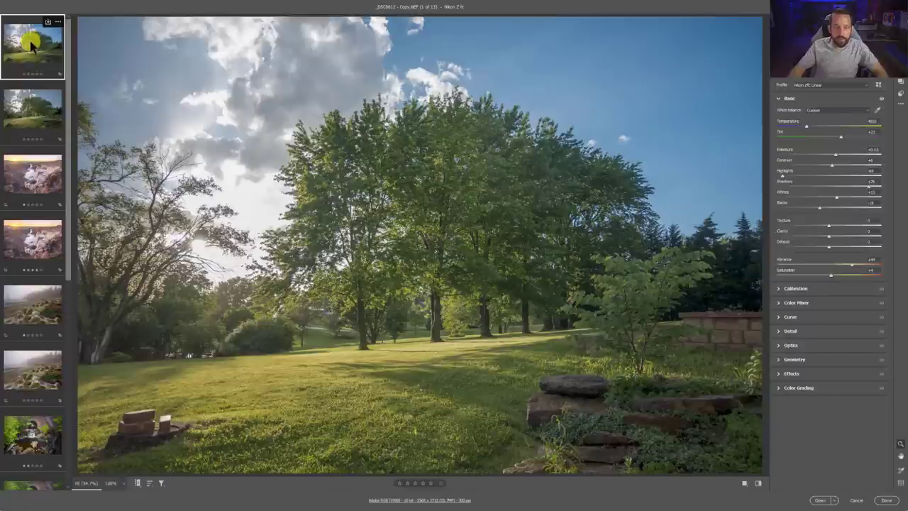
Step: Synchronize the linear-profile version's profile and edit settings to the second copy, keeping the Default subset
left_click(38, 119, "ctrl")
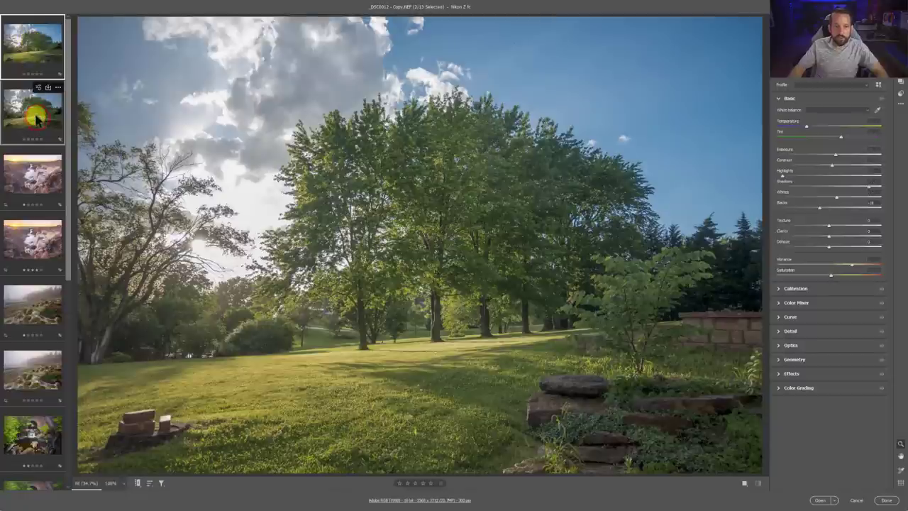
right_click(39, 119)
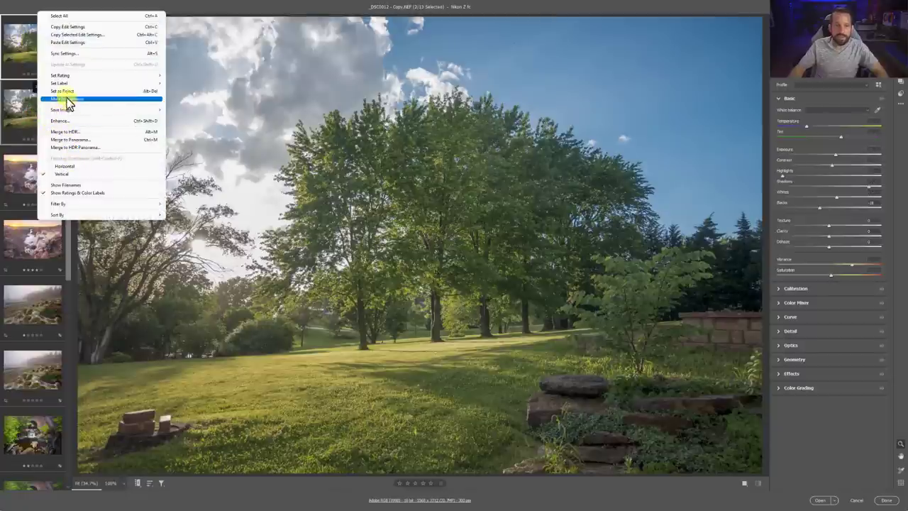
left_click(64, 53)
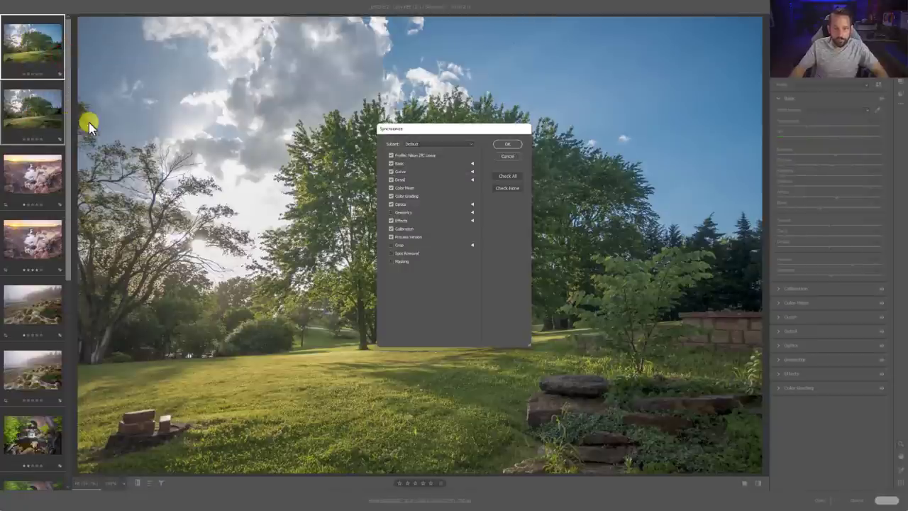
key("Return")
Step: Set the second copy's profile to Adobe Color and compare it with the linear-profile version
left_click(42, 122)
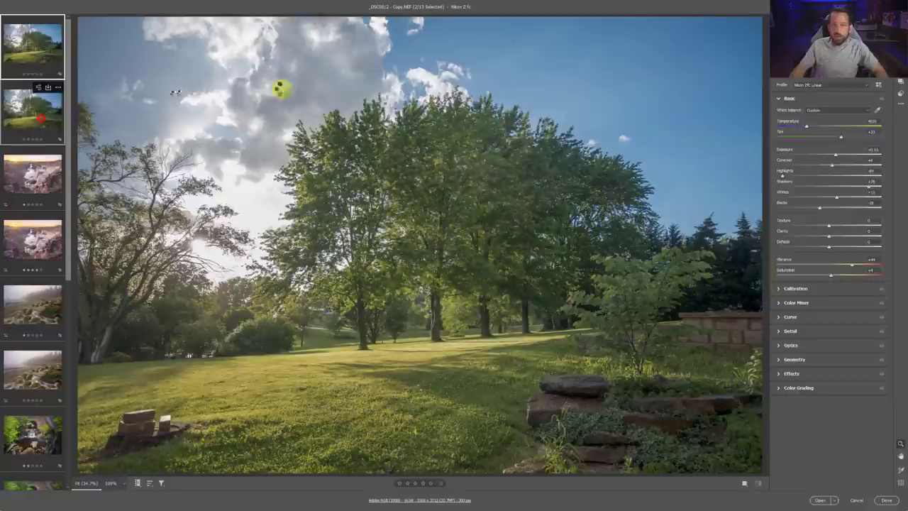
left_click(817, 85)
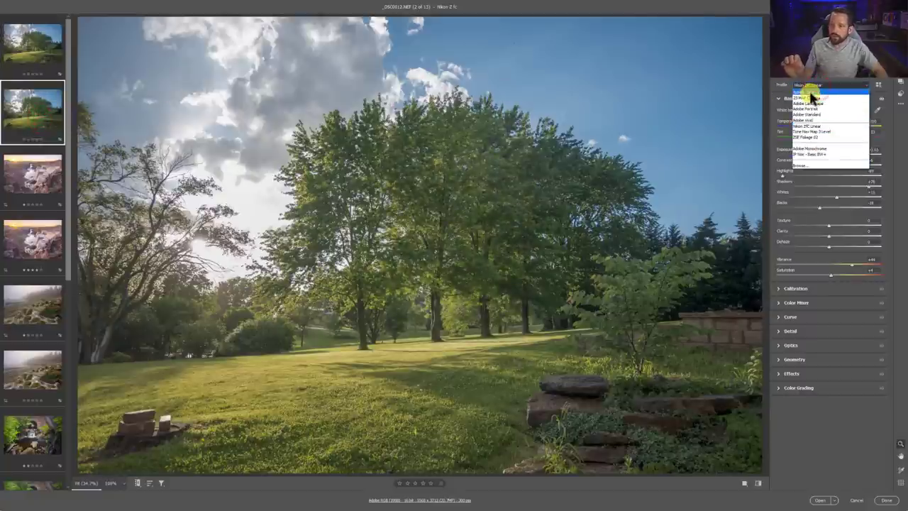
left_click(807, 92)
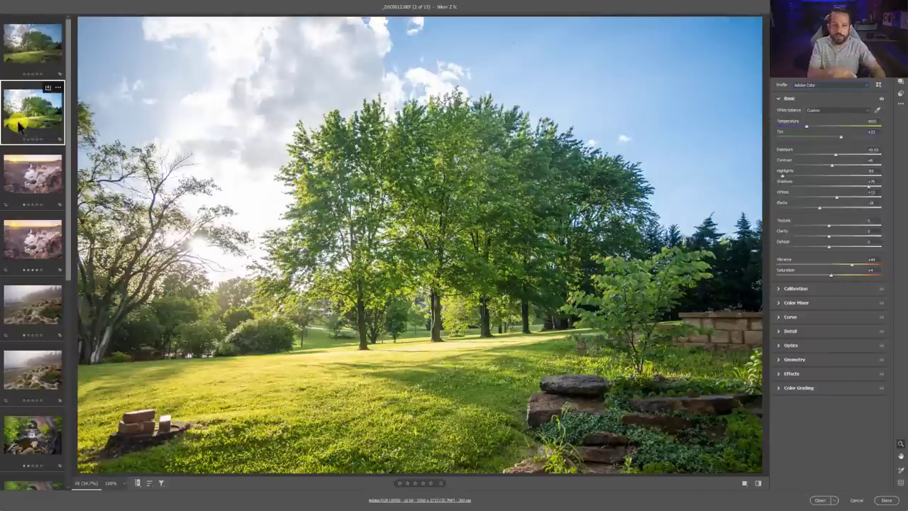
left_click(24, 50)
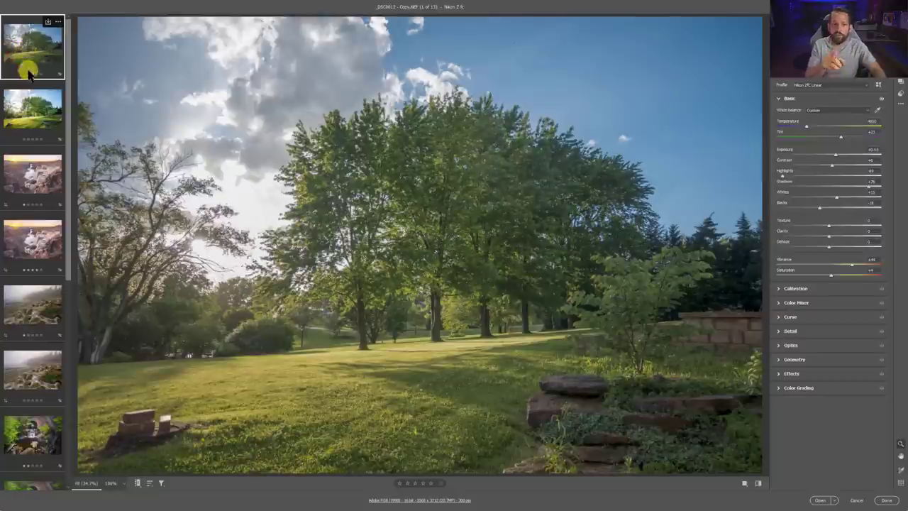
left_click(30, 95)
left_click(31, 55)
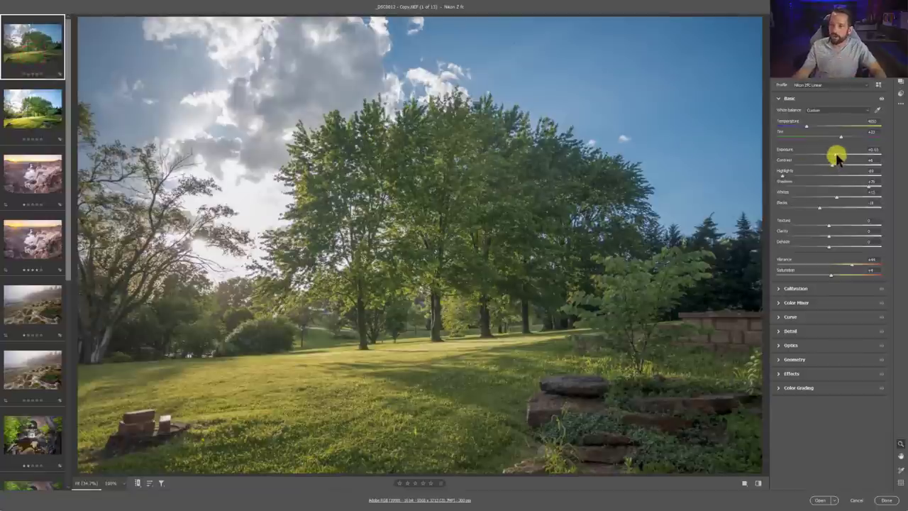
Step: On the linear-profile version, set Exposure to +1.00, Contrast to +73, Highlights to -100 and Shadows to +88, checking against Adobe Color
left_click_drag(837, 158, 783, 176)
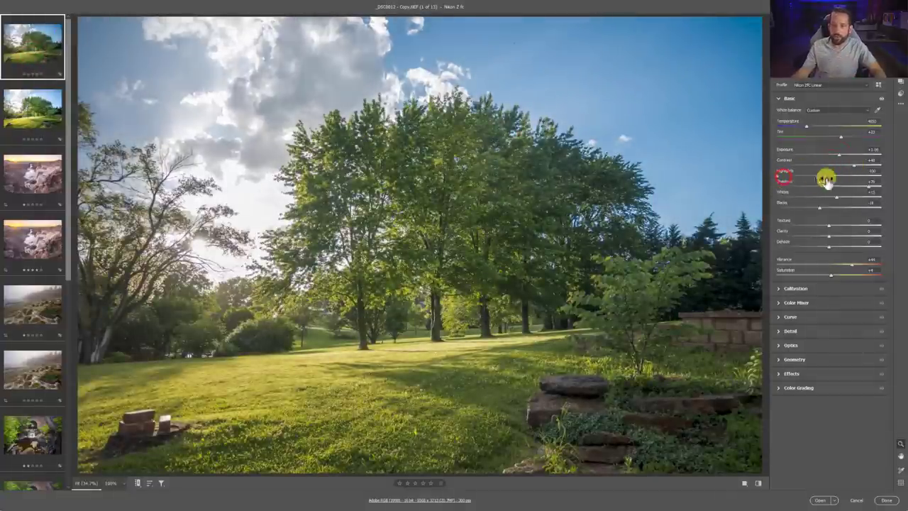
left_click_drag(867, 187, 862, 166)
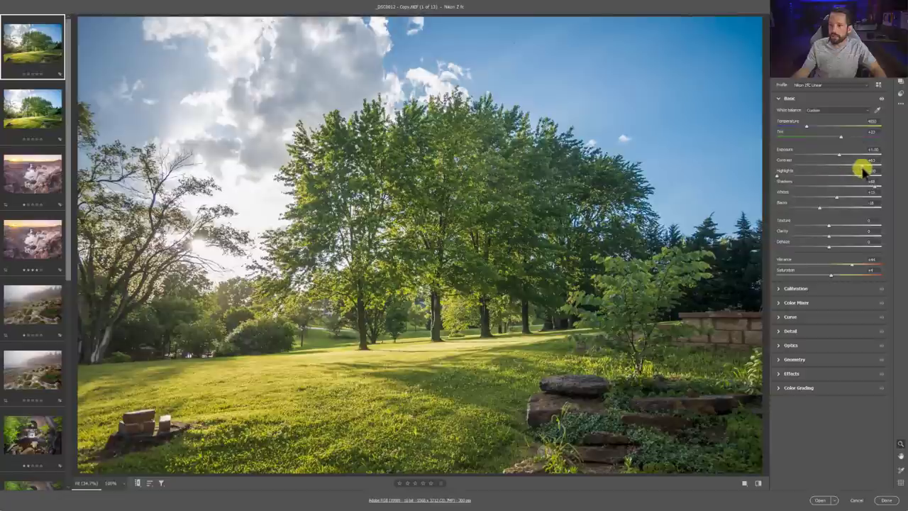
left_click(27, 112)
left_click(17, 63)
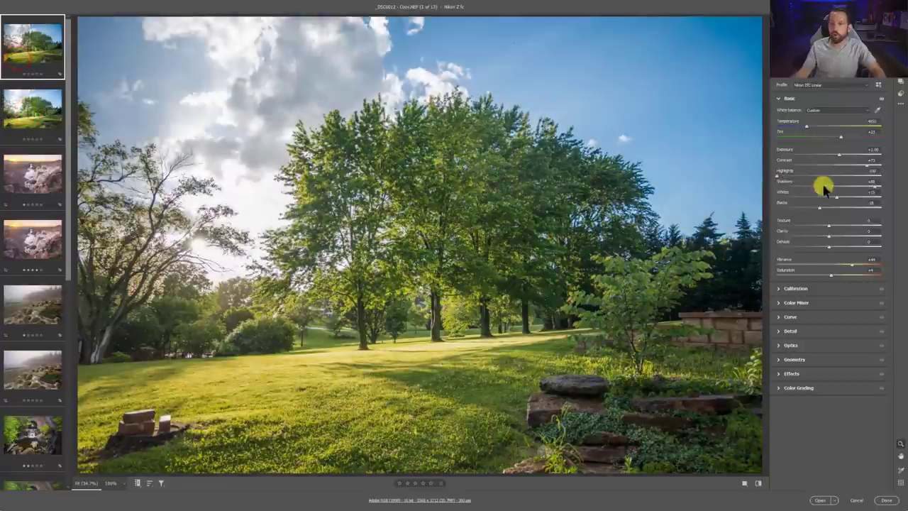
Step: Raise the linear-profile version's Exposure to +1.35 and Contrast to +85, and compare it with the Adobe Color version
left_click_drag(839, 152, 844, 154)
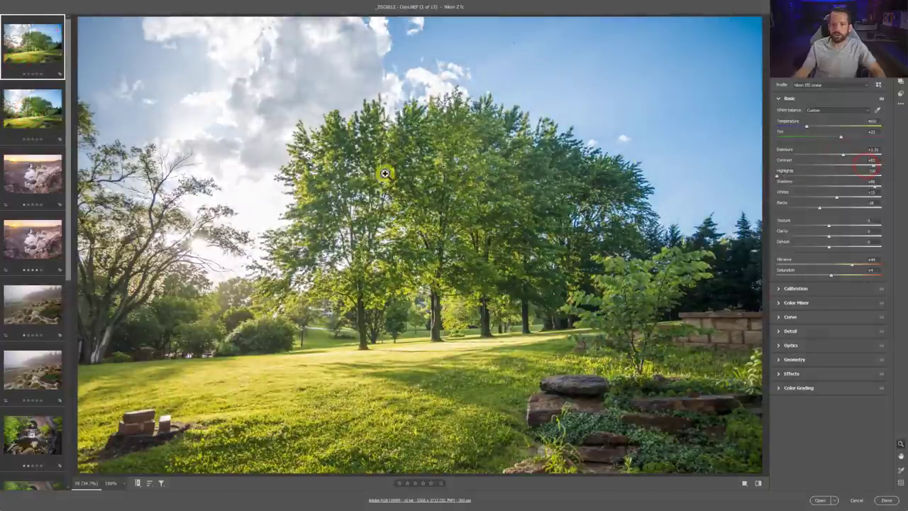
left_click(22, 134)
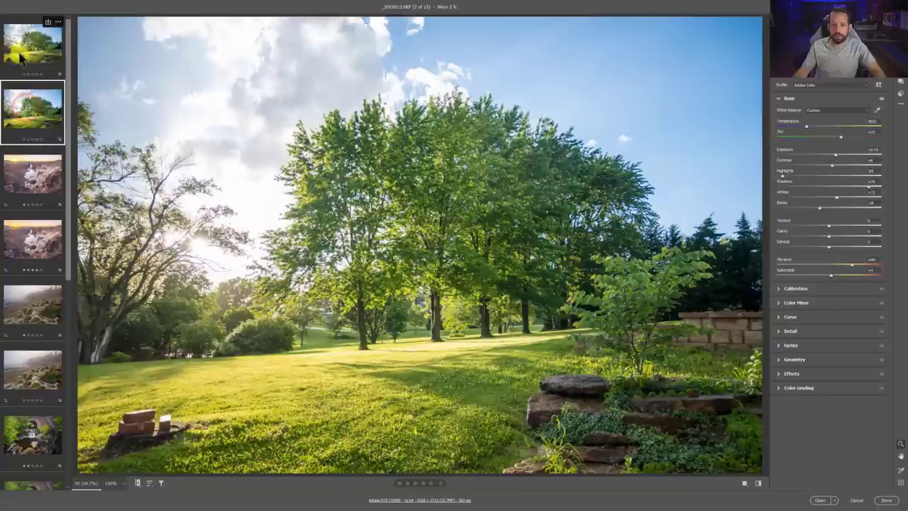
left_click(24, 47)
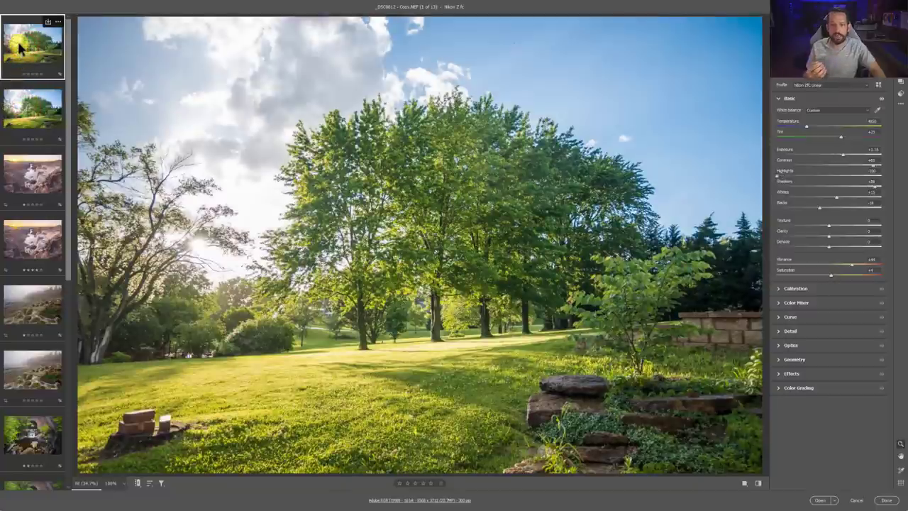
left_click(21, 114)
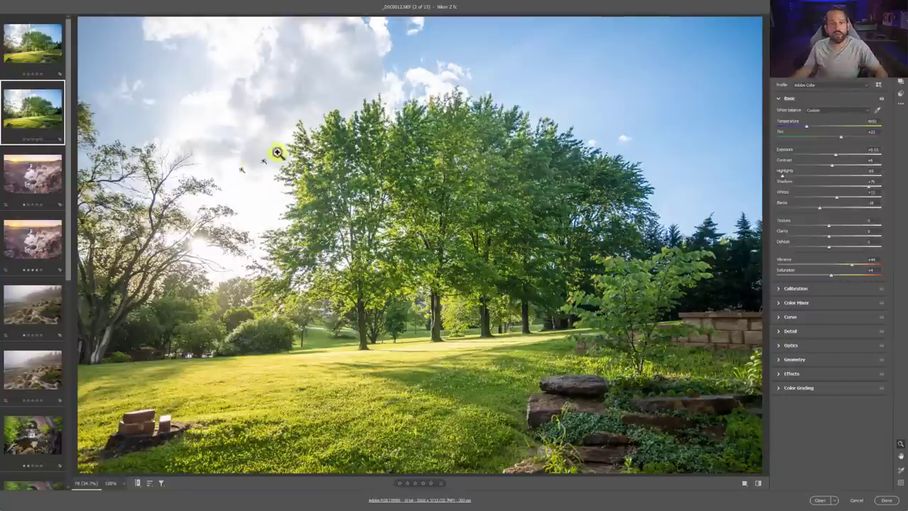
left_click(63, 48)
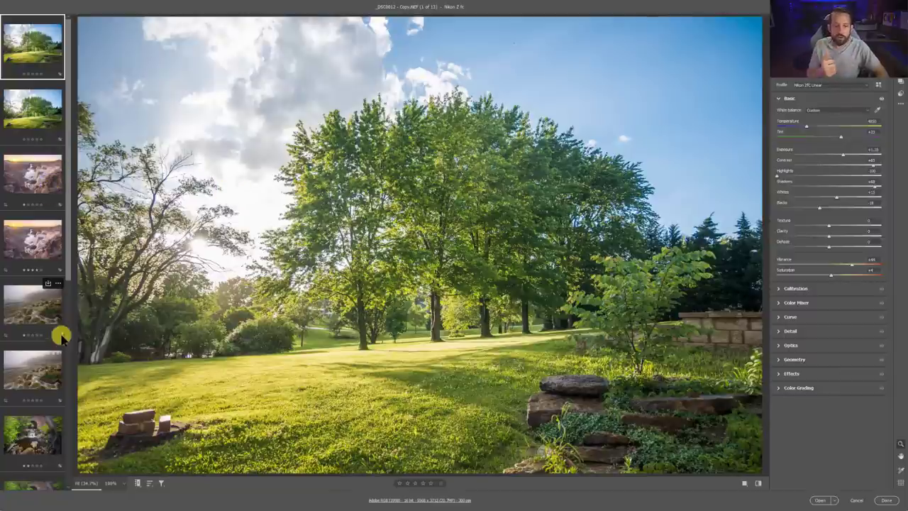
Step: Compare the two edited versions of the stream photo with the stone archway, one of which uses the linear profile
scroll(61, 284, "down", 3)
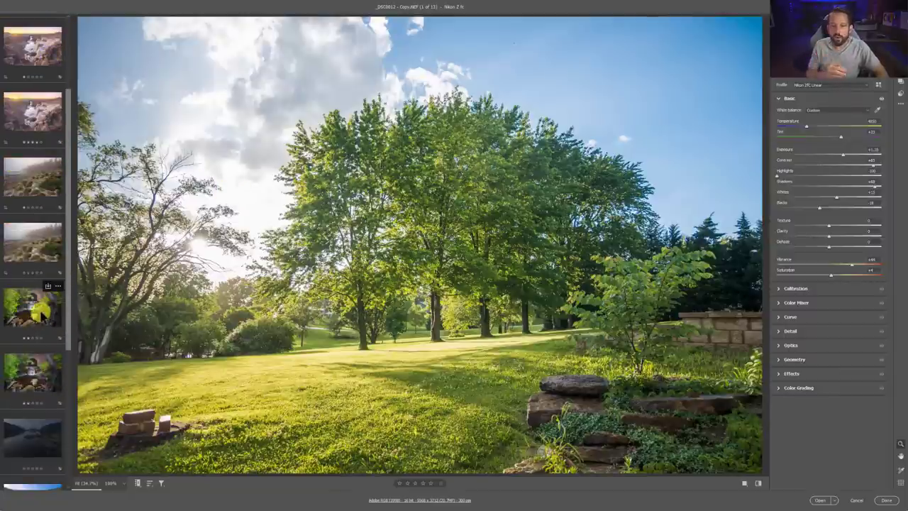
left_click(40, 310)
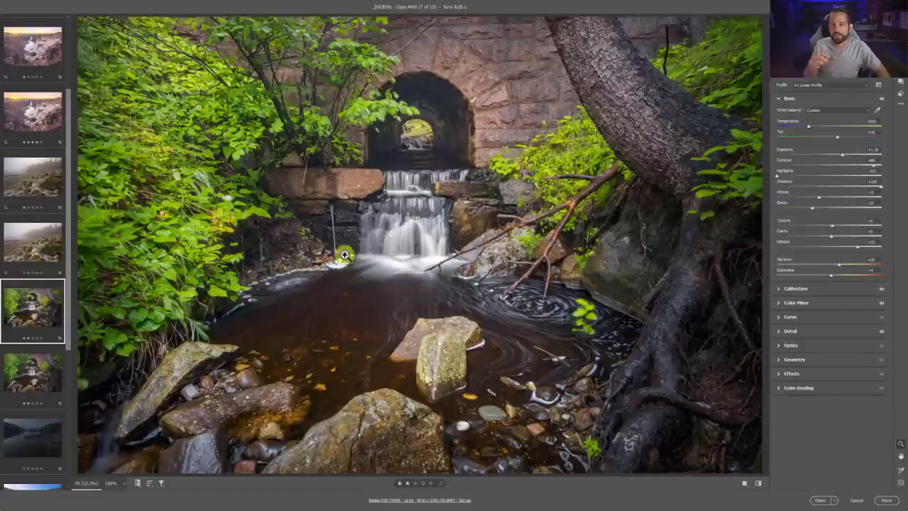
left_click(23, 378)
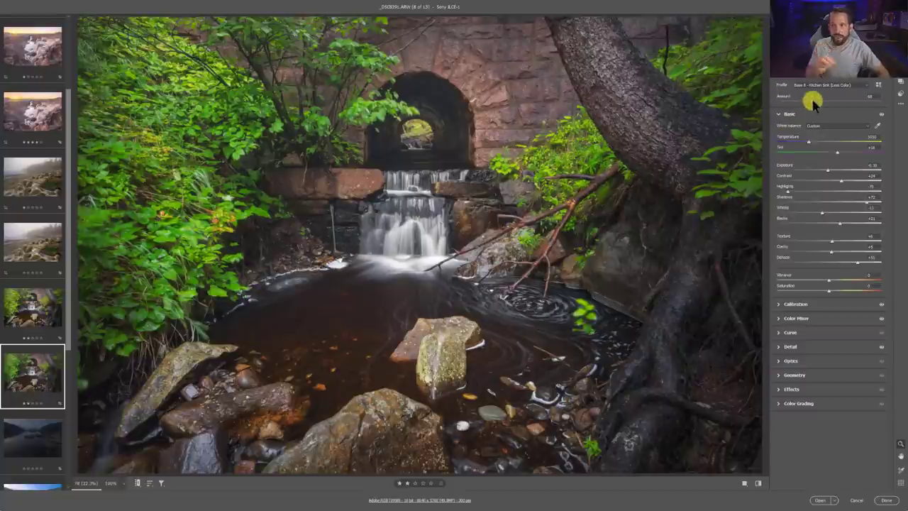
left_click(42, 316)
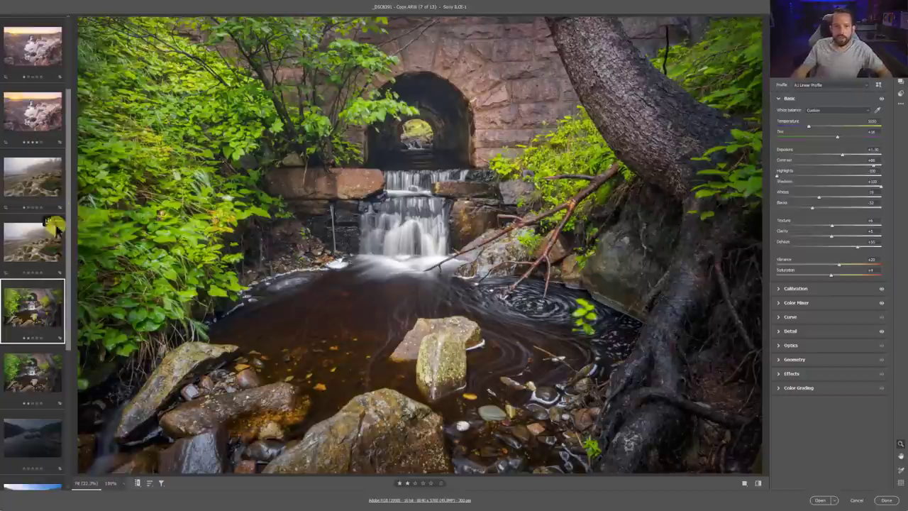
Step: Compare the linear-profile and Adobe Color versions of the canyon waterfall sunrise photo
scroll(43, 206, "up", 2)
left_click(35, 132)
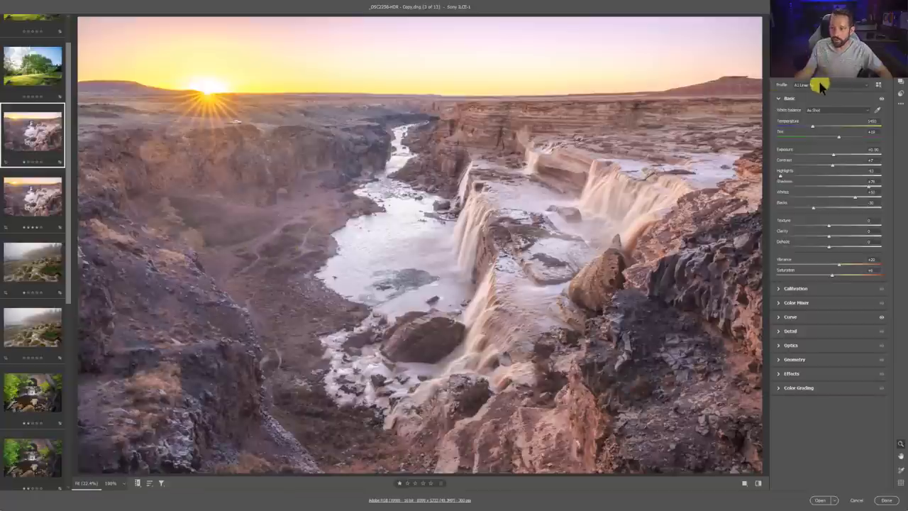
left_click(37, 201)
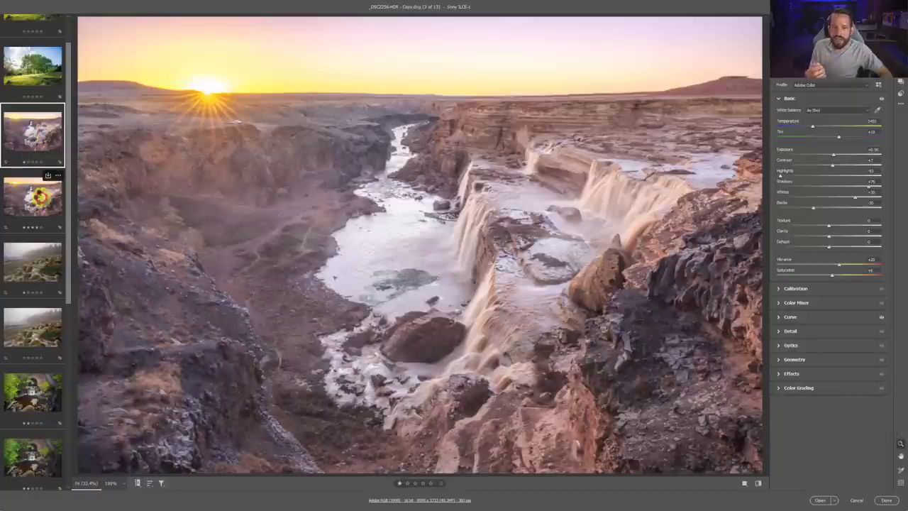
left_click(36, 142)
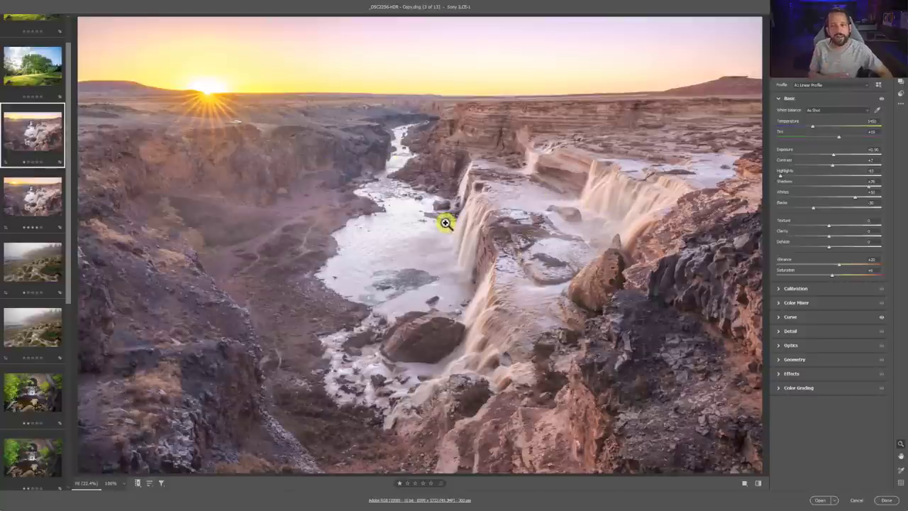
left_click(39, 203)
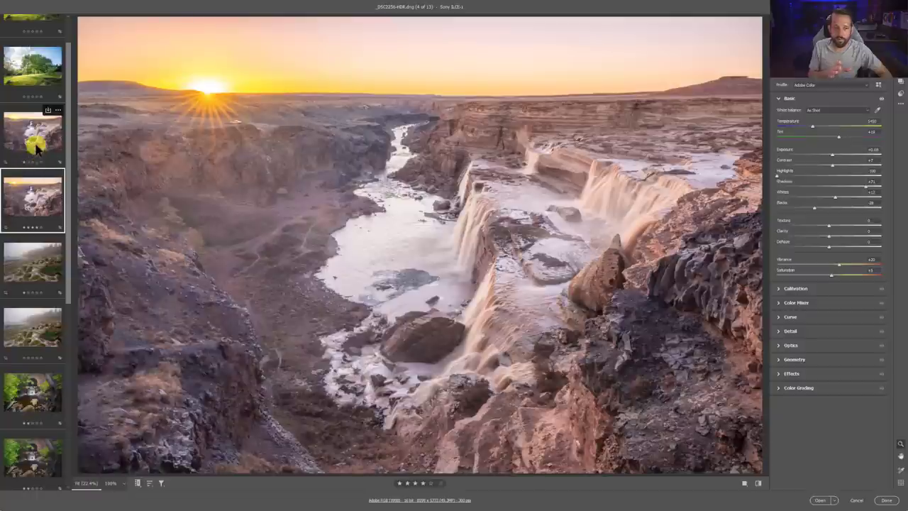
Step: Examine the sunburst and surrounding sky up close in the canyon photo's linear-profile and Adobe Color versions
left_click_drag(207, 91, 281, 144)
left_click_drag(141, 100, 244, 174)
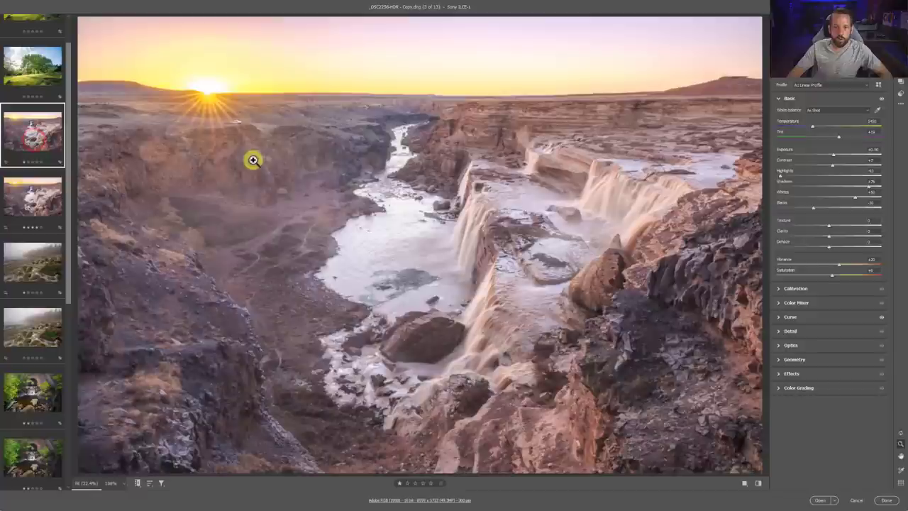
key("Left")
left_click_drag(192, 98, 270, 137)
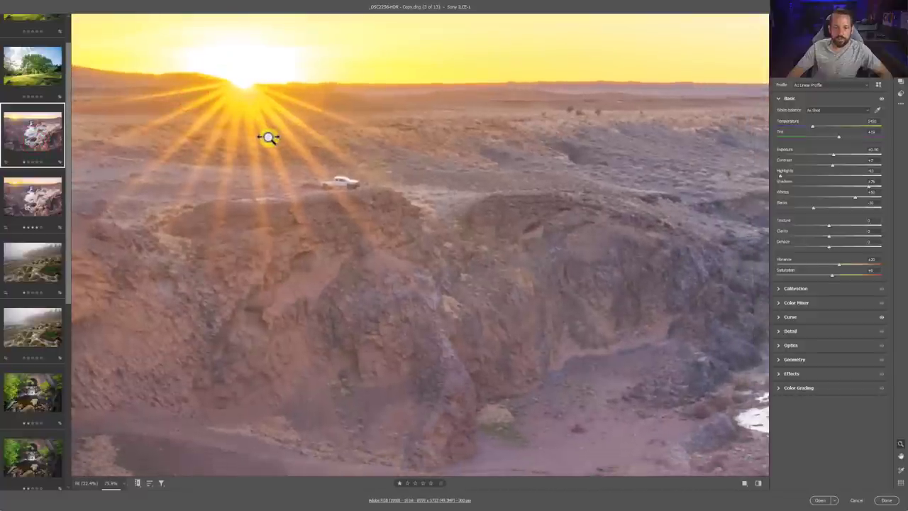
left_click_drag(219, 93, 314, 187)
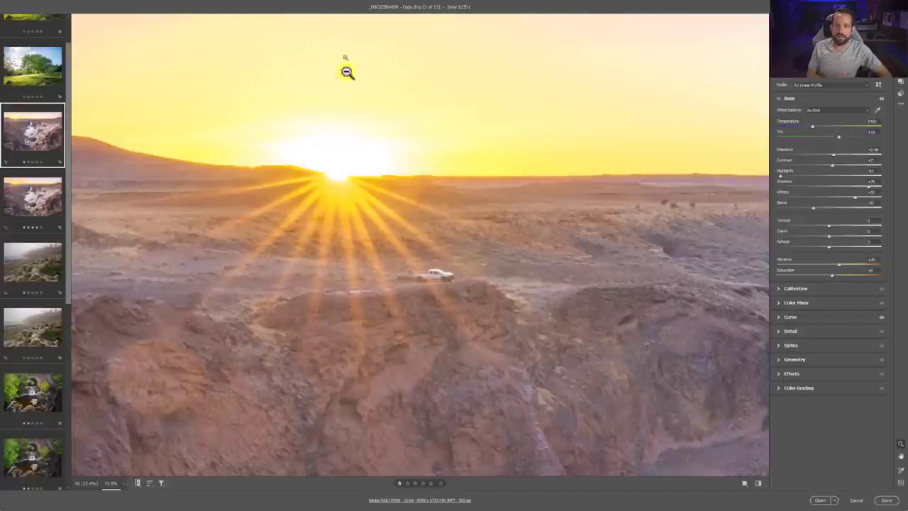
left_click_drag(234, 116, 312, 213)
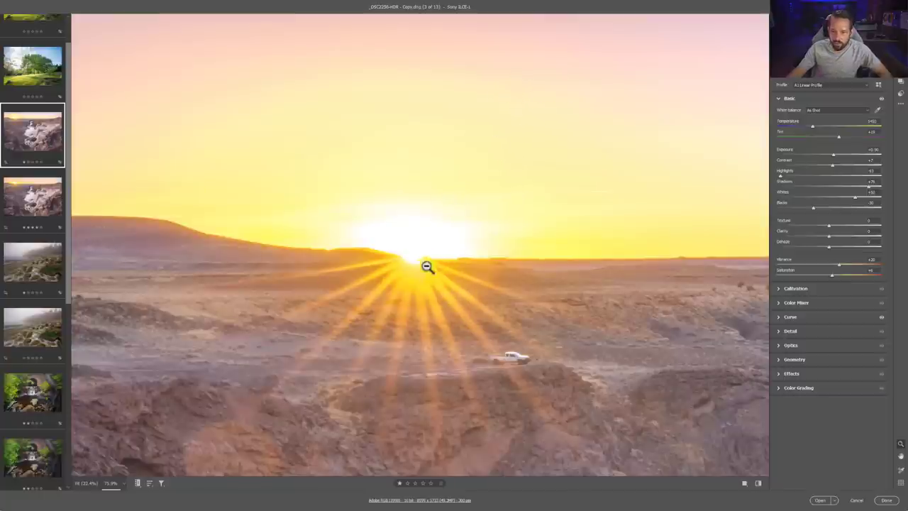
left_click(50, 204)
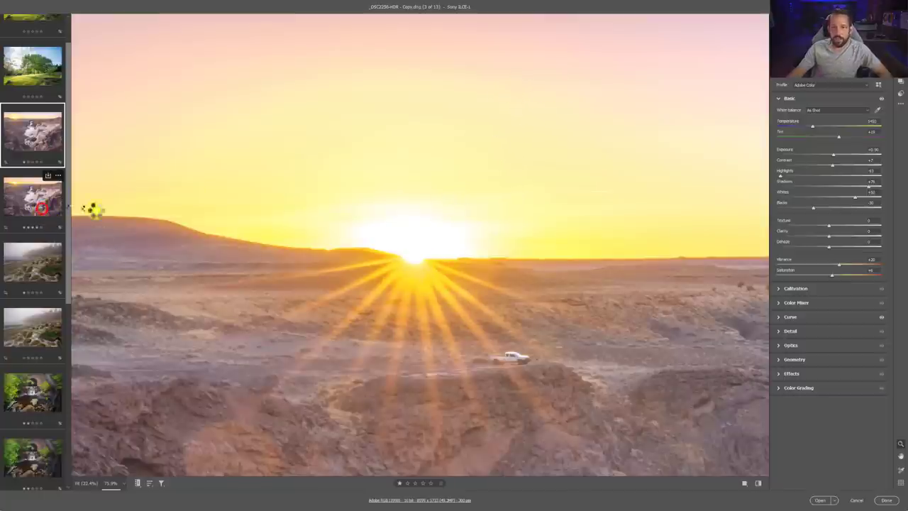
left_click_drag(253, 141, 352, 214)
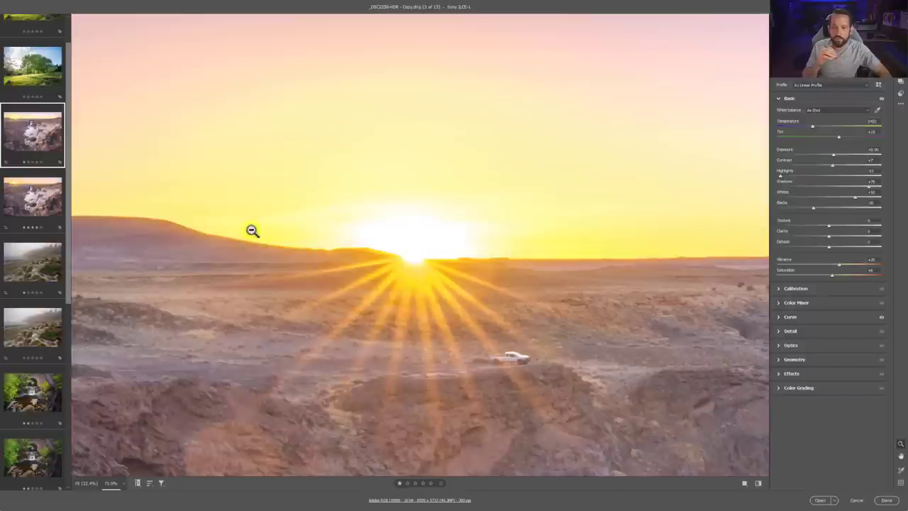
left_click(49, 200)
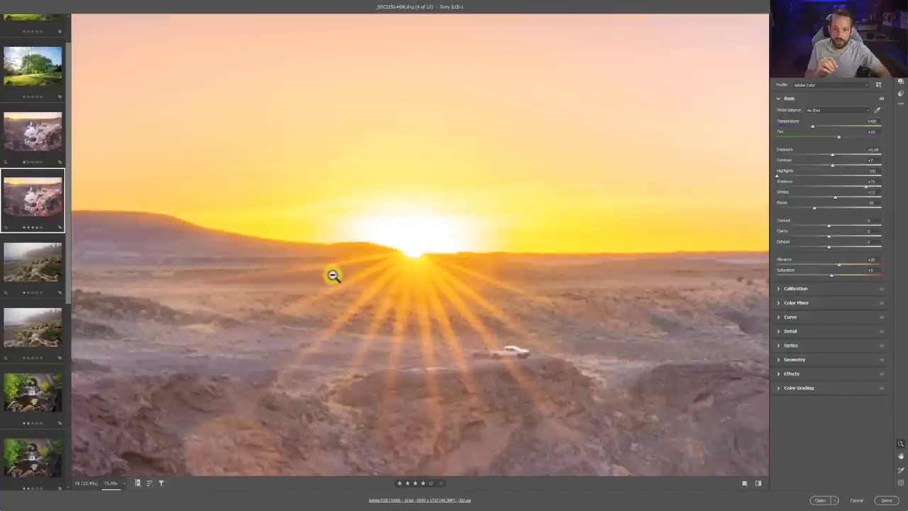
Step: Lower the canyon photo's Whites to about +20 on the linear-profile version and compare the full image with the Adobe Color version
left_click(63, 146, "ctrl")
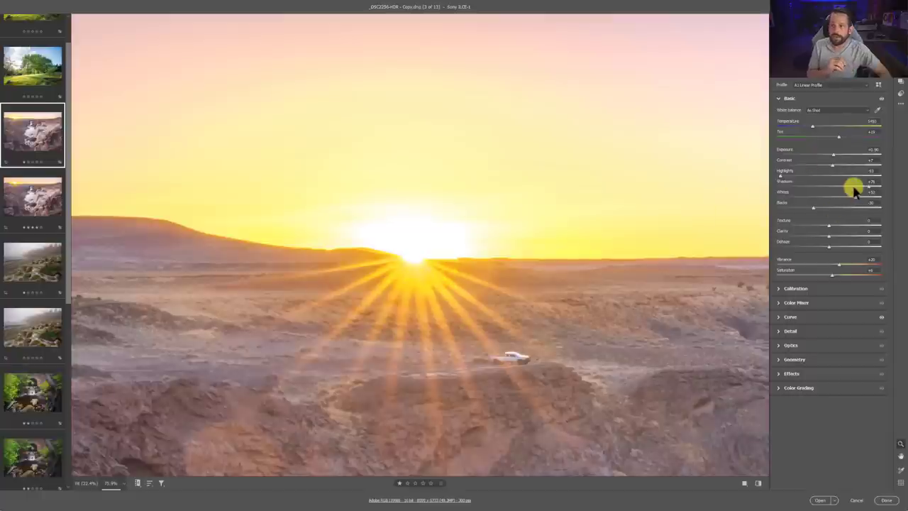
mouse_move(855, 200)
left_mouse_down()
mouse_move(837, 202)
mouse_move(845, 203)
left_mouse_up()
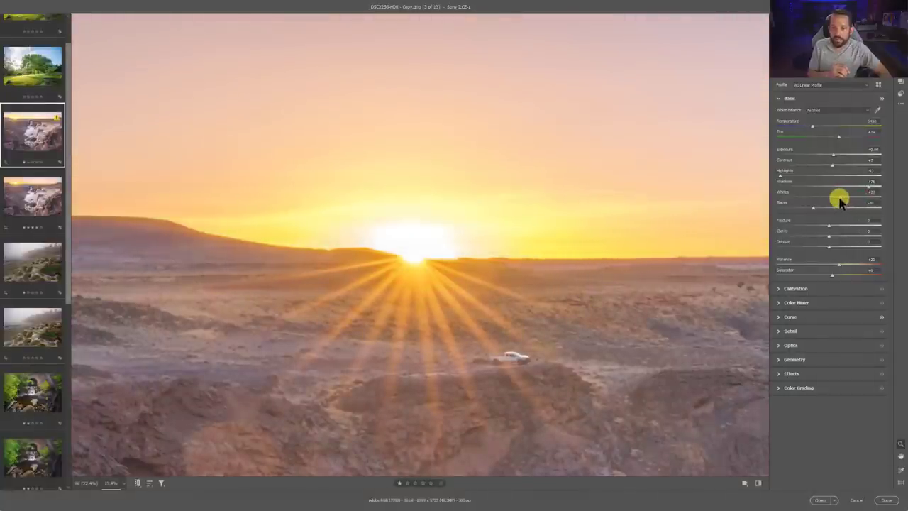
right_click(614, 200)
left_click(634, 115)
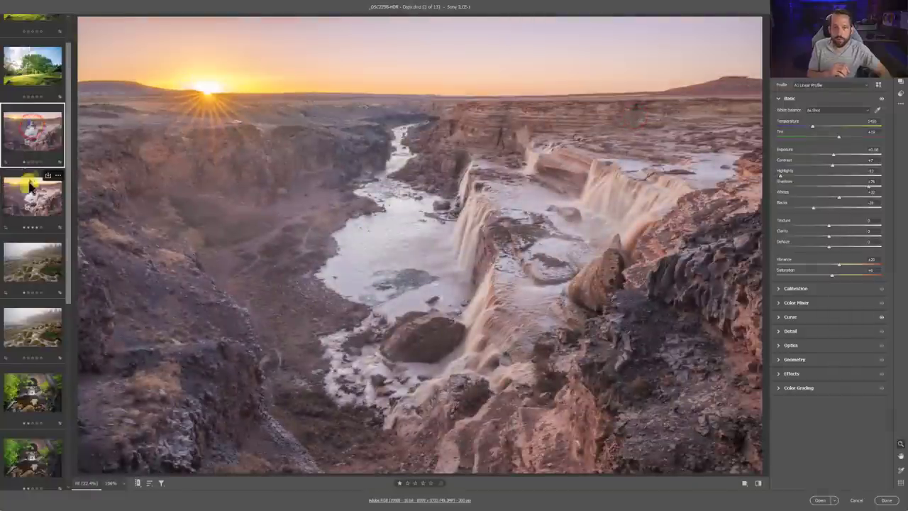
left_click(32, 188)
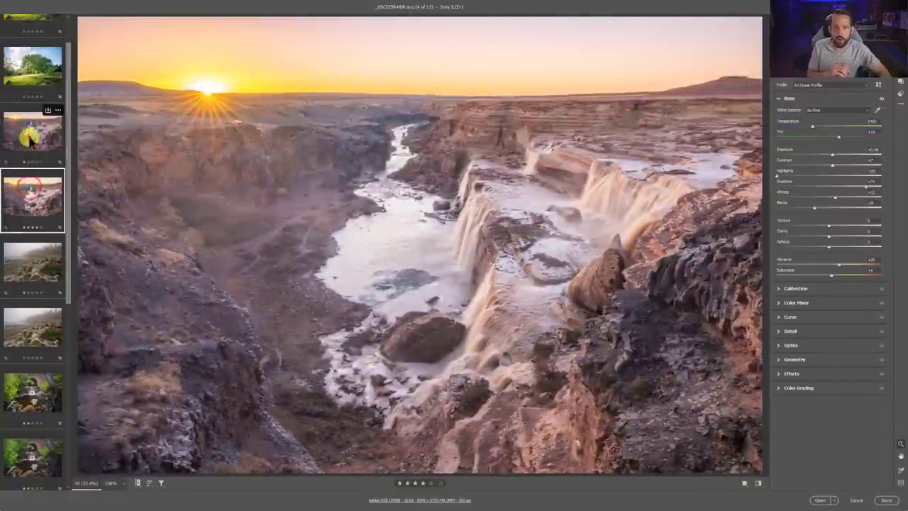
Step: Raise the Contrast of the canyon photo's linear-profile version to about +41 and compare it with the Adobe Color version
left_click(30, 138)
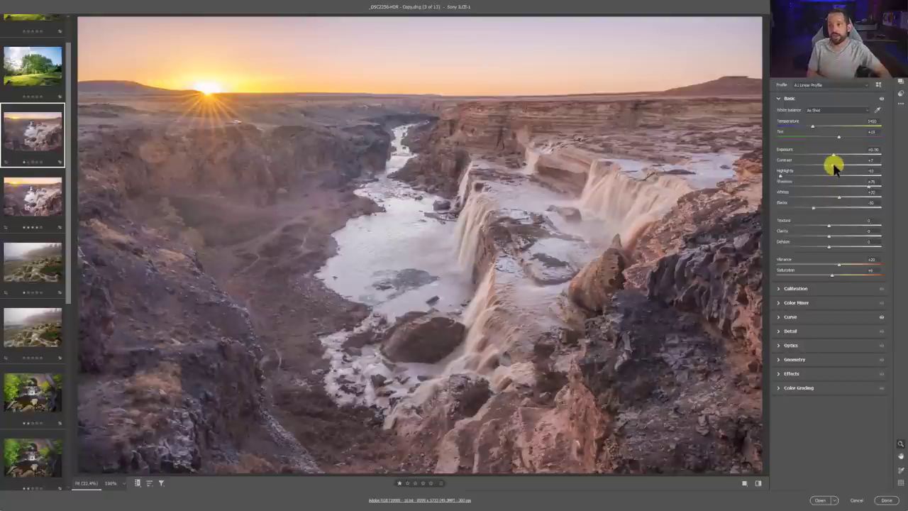
left_click_drag(836, 166, 852, 162)
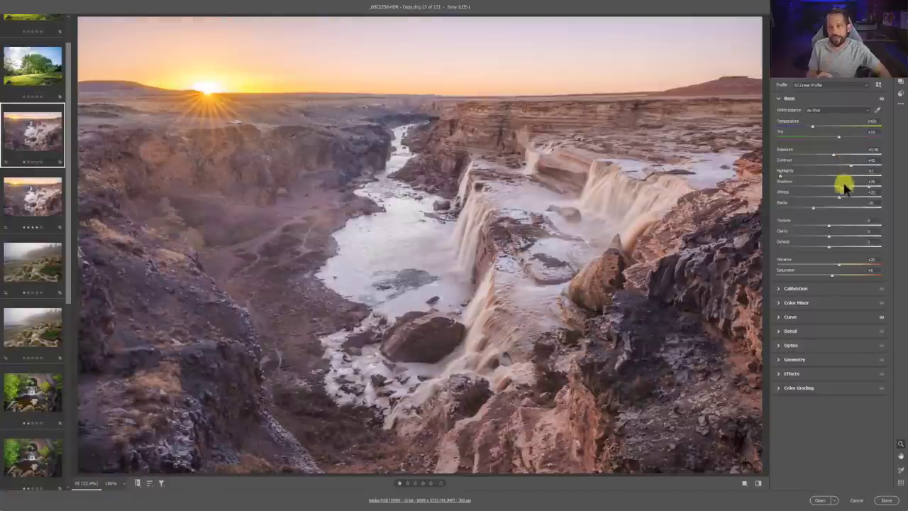
left_click_drag(851, 166, 844, 168)
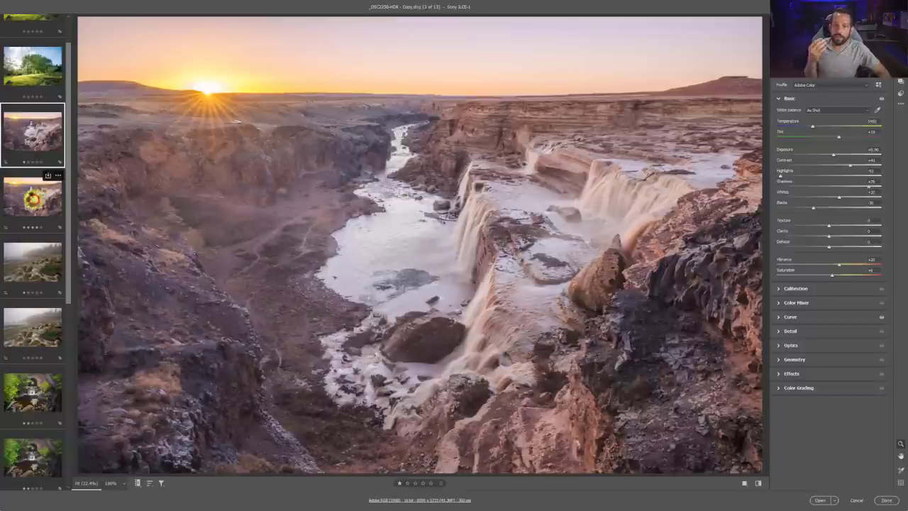
left_click(39, 144)
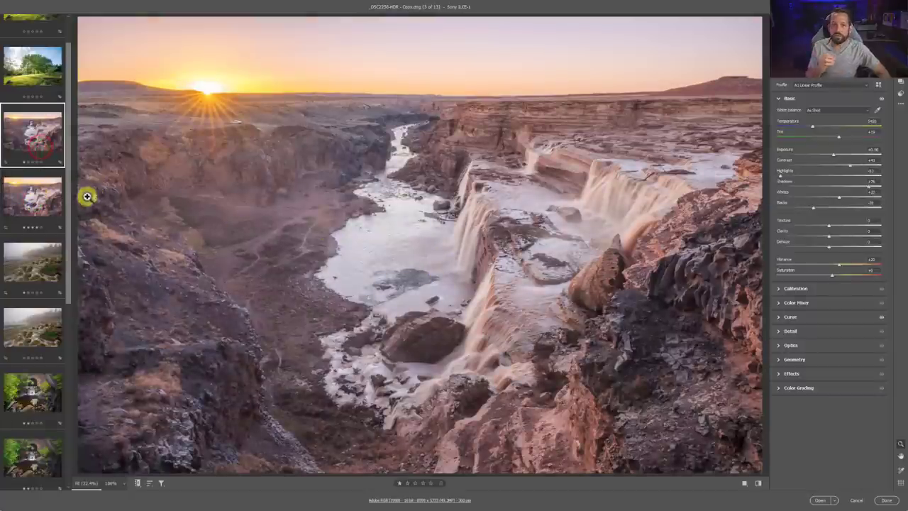
left_click(36, 196)
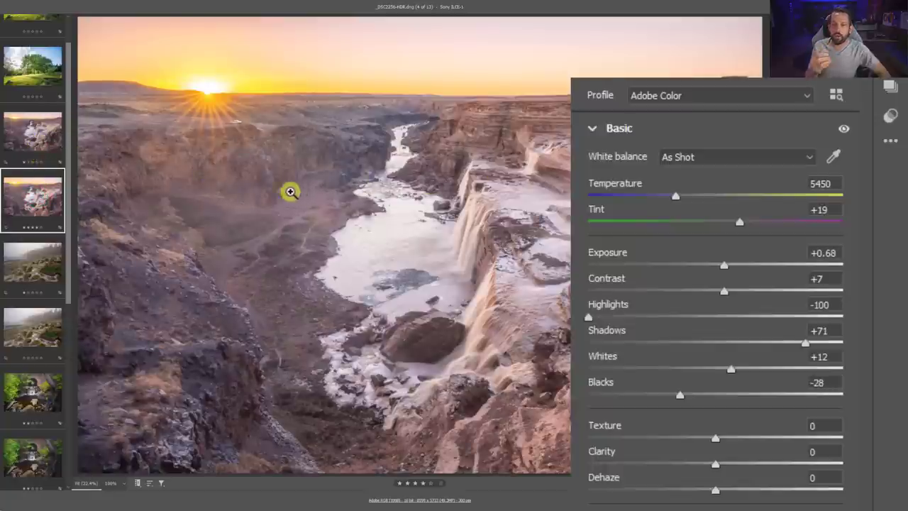
key("ctrl+v")
left_click(39, 133)
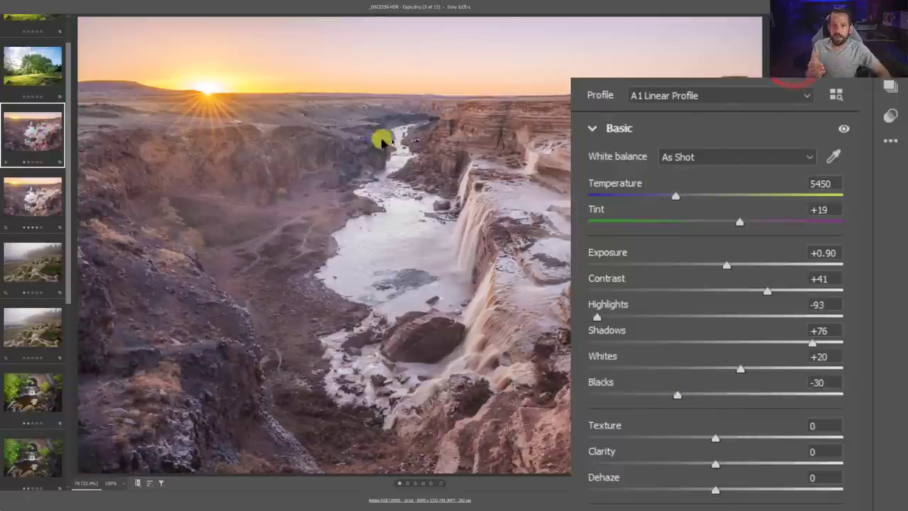
Step: Rework the canyon photo's linear-profile version with Whites at about +26, Contrast at about +46 and a slightly higher Exposure
key("ctrl+v")
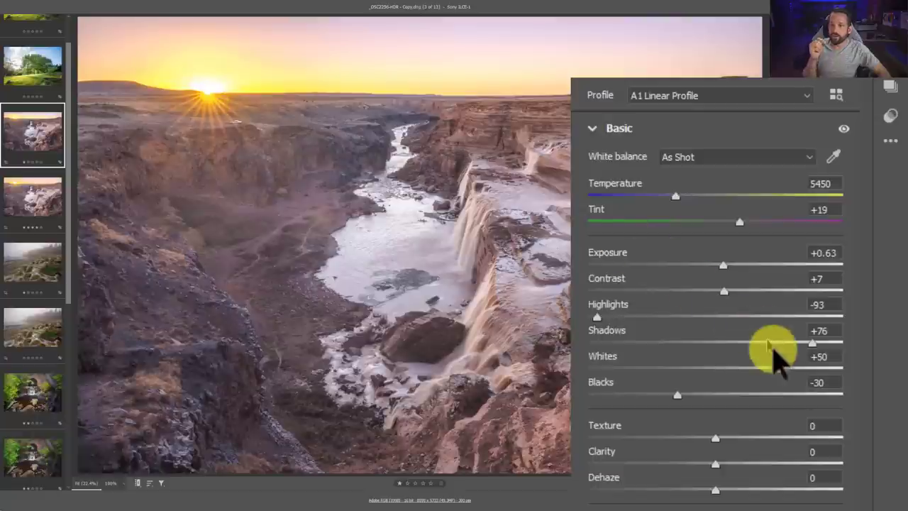
left_click_drag(775, 376, 749, 370)
left_click_drag(724, 287, 778, 290)
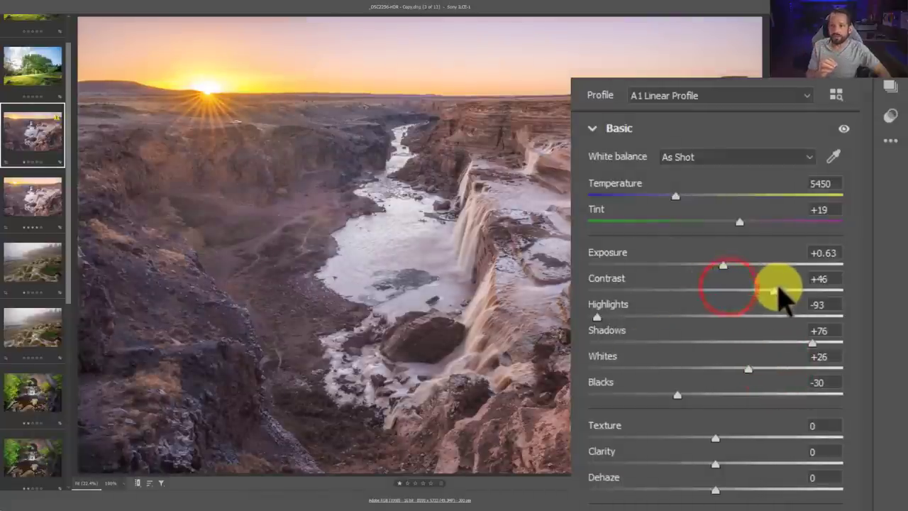
left_click_drag(723, 264, 731, 264)
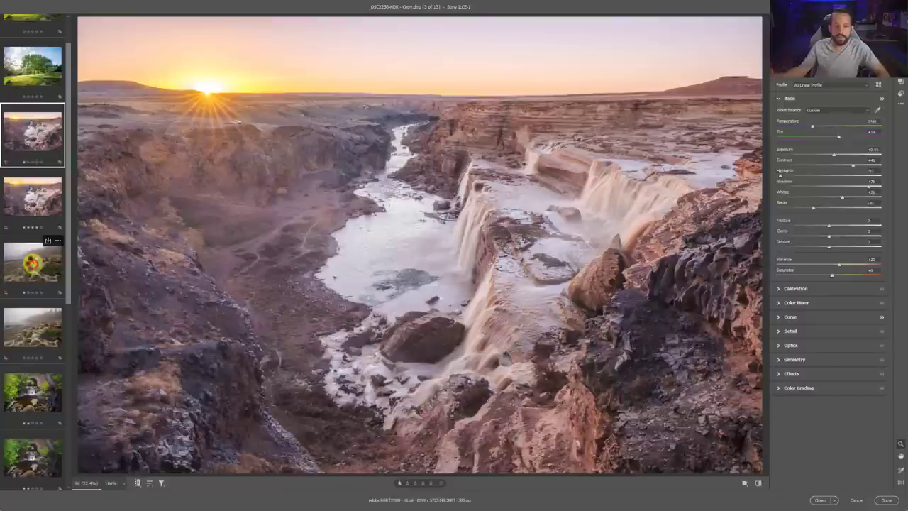
Step: Compare the foggy rocky shoreline photo's linear-profile and Adobe Color versions, and raise the linear-profile version's Contrast to about +29
left_click(34, 264)
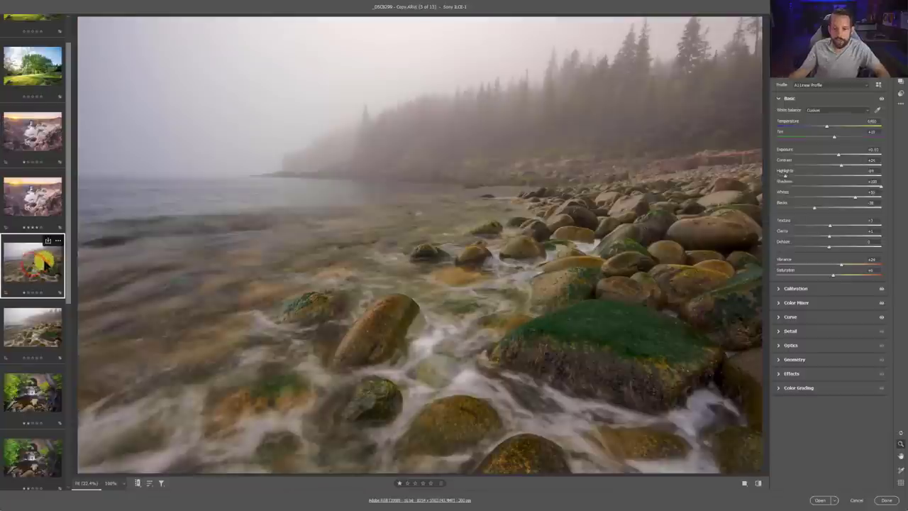
left_click(41, 323)
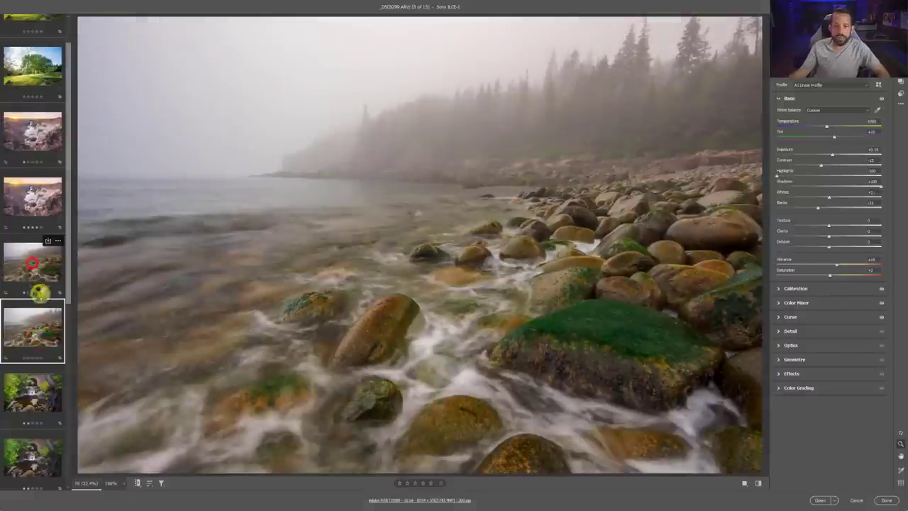
left_click(32, 264)
left_click(37, 326)
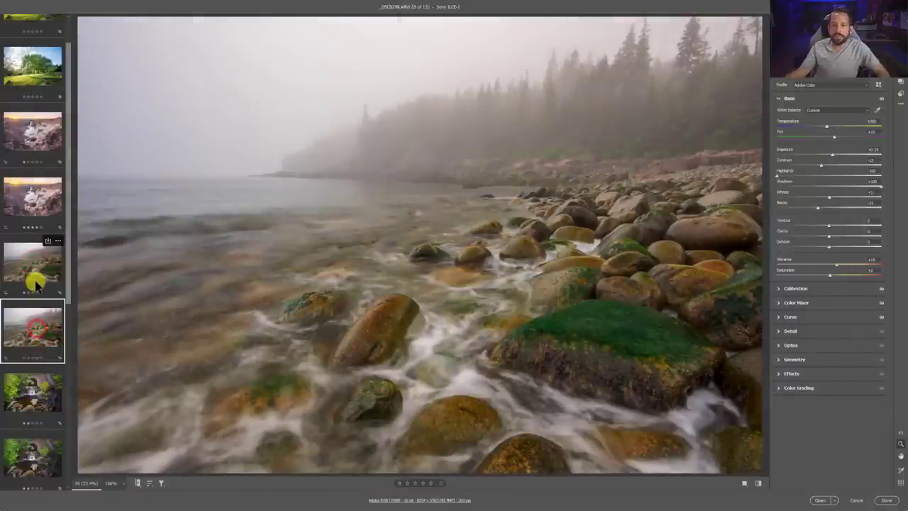
left_click(34, 281)
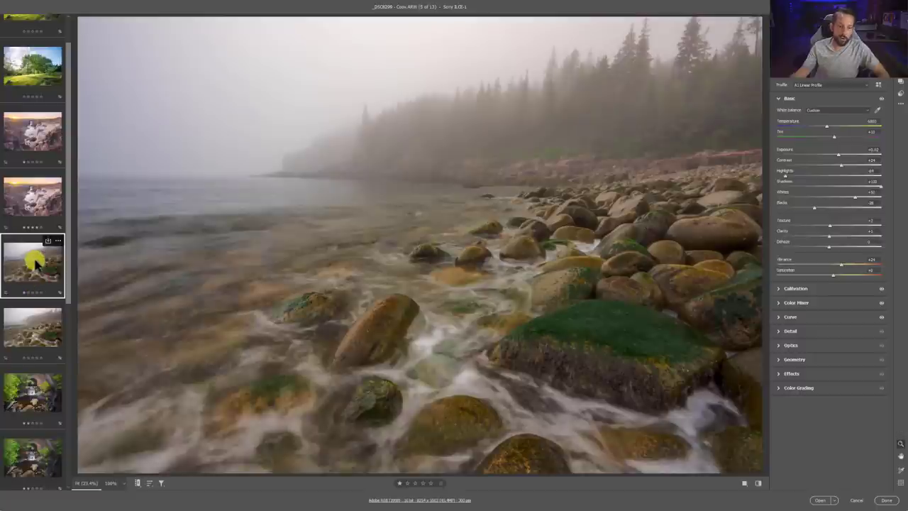
left_click(26, 336)
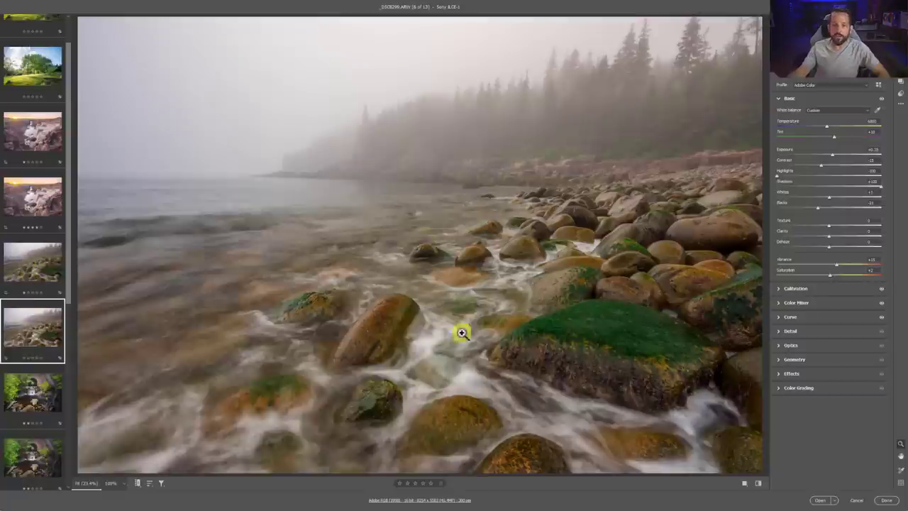
left_click(36, 268)
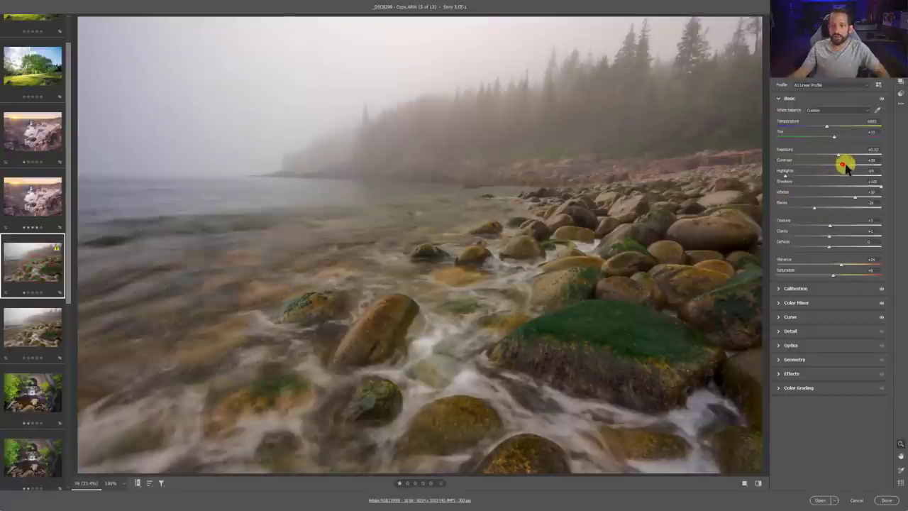
left_click_drag(845, 165, 855, 166)
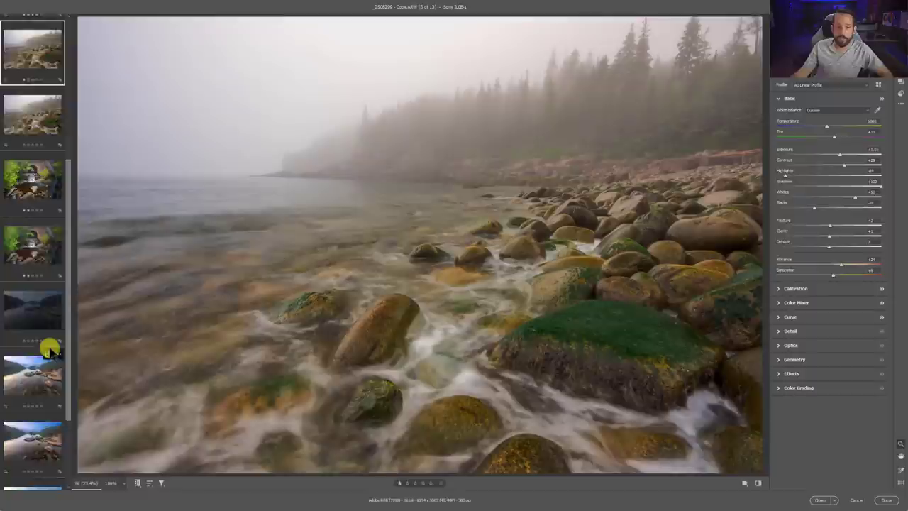
Step: Look through the dark, medium and bright single exposures of the mountain lake with boulders
scroll(36, 345, "down", 5)
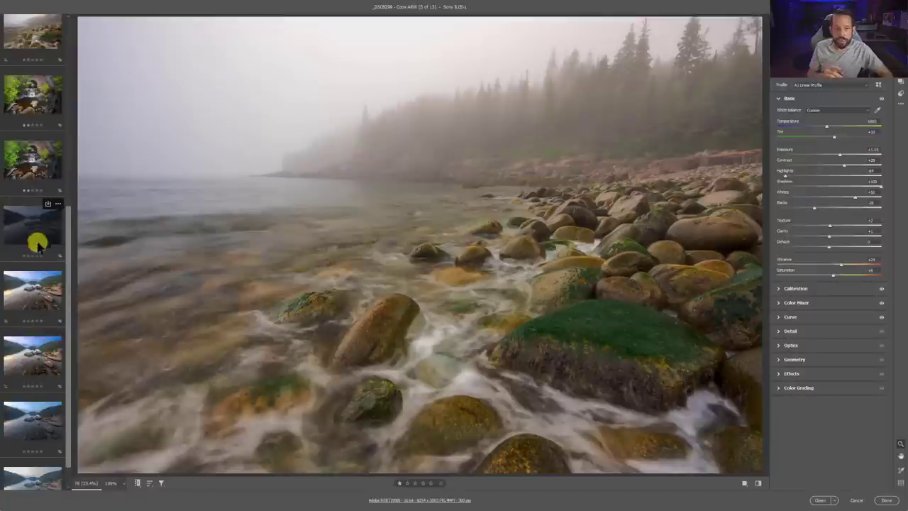
left_click(33, 198)
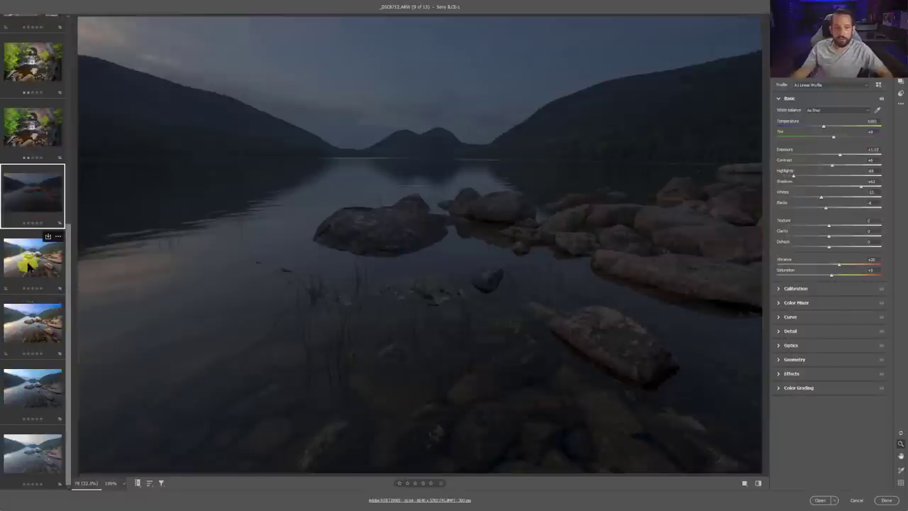
left_click(43, 398)
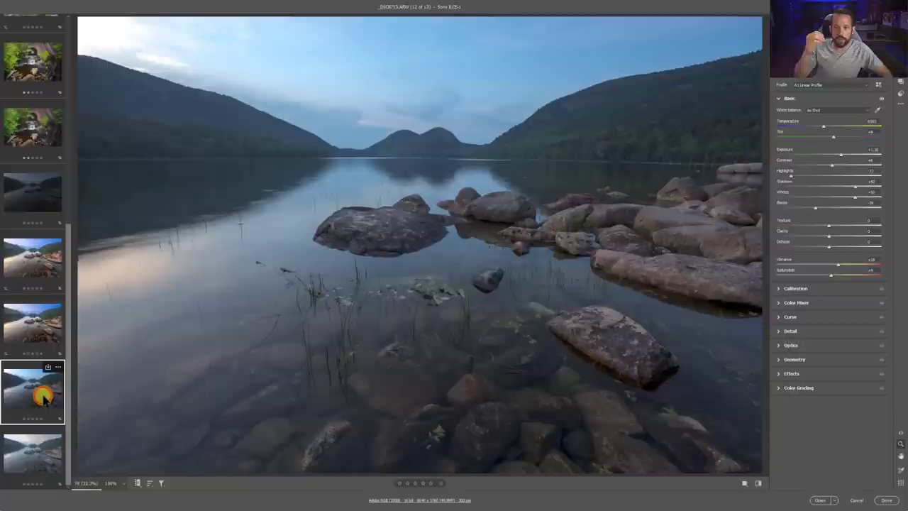
left_click(41, 451)
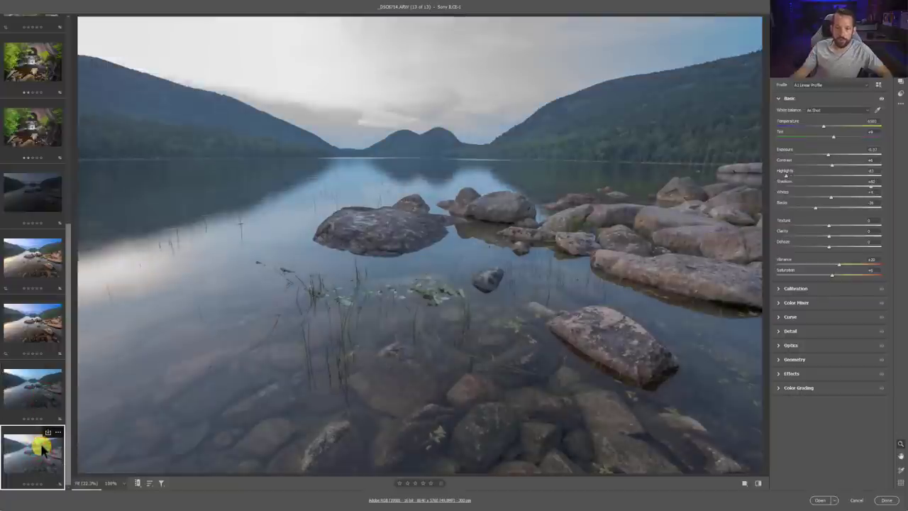
left_click(33, 383)
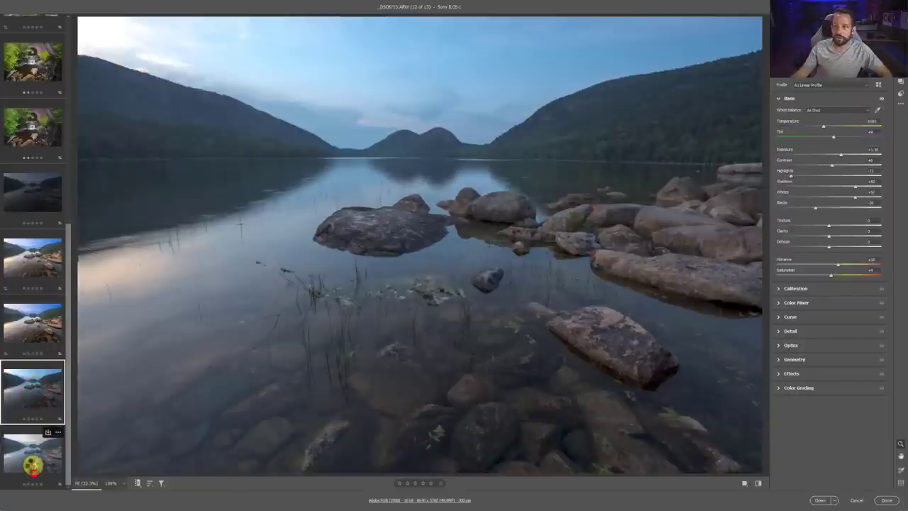
Step: Alternate the brightest lake exposure between Adobe Color and A1 Linear Profile to compare the sky, leaving Adobe Color applied
left_click(32, 462)
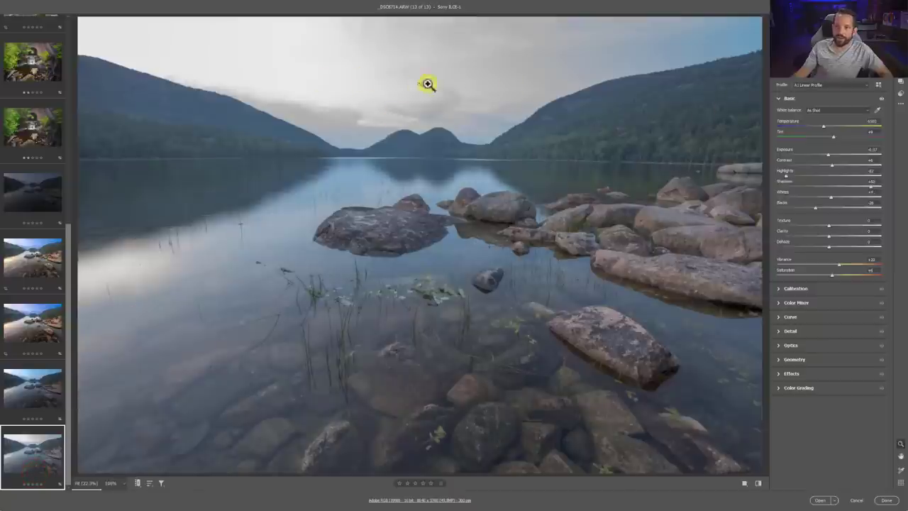
left_click(808, 85)
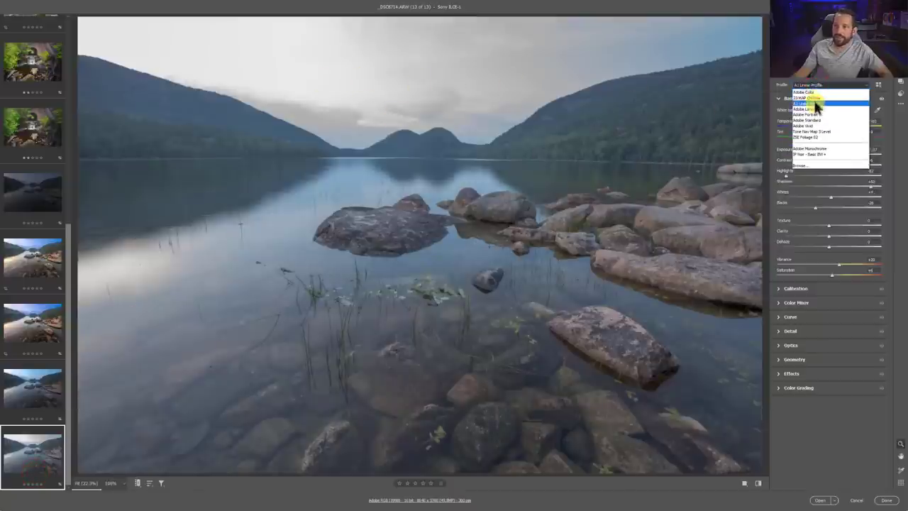
left_click(807, 91)
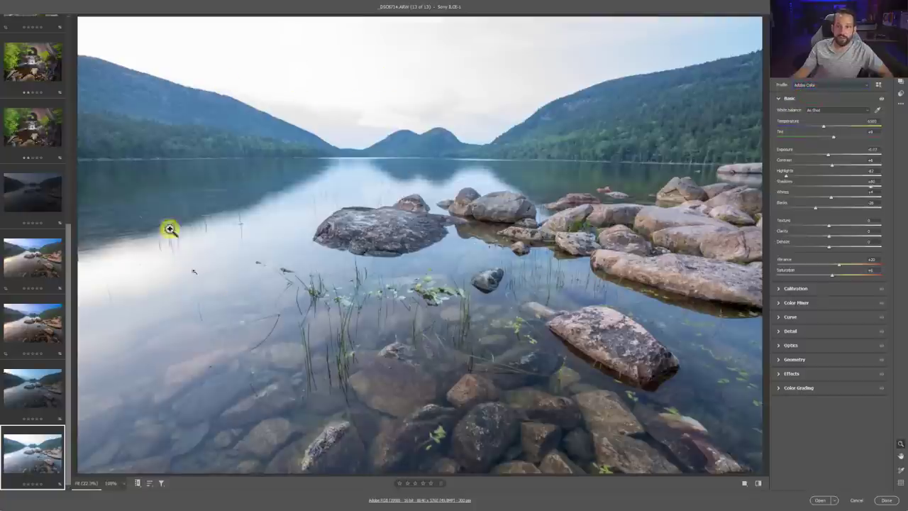
left_click(842, 85)
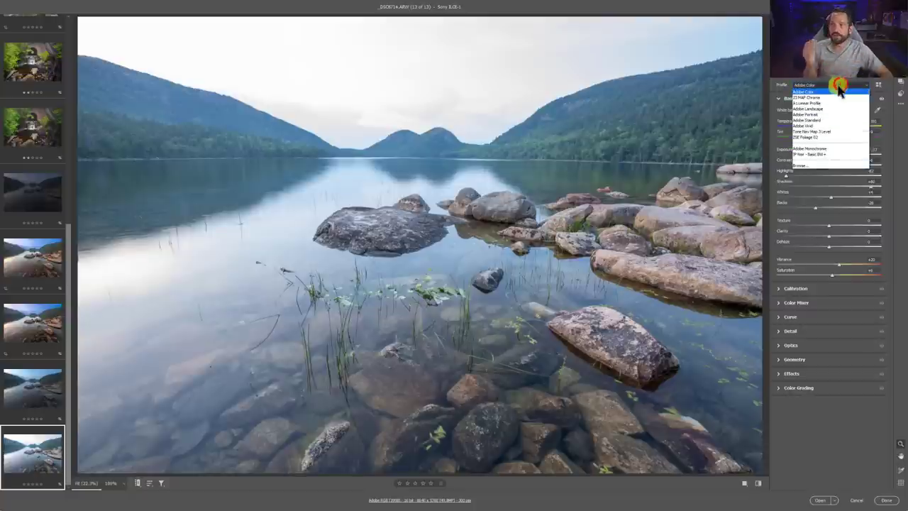
left_click(806, 103)
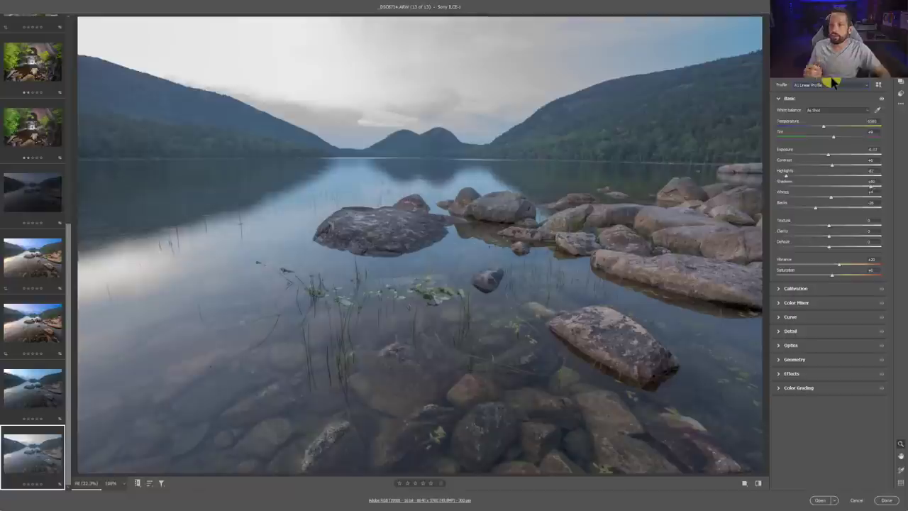
left_click(813, 92)
left_click(806, 93)
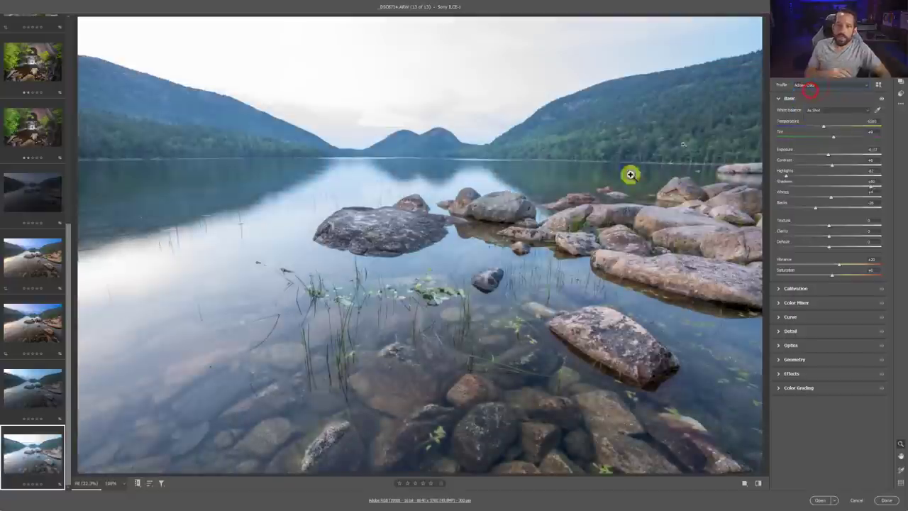
Step: Compare the merged HDR lake photo's Adobe Color and linear-profile versions, including their Basic tone settings
left_click(39, 323)
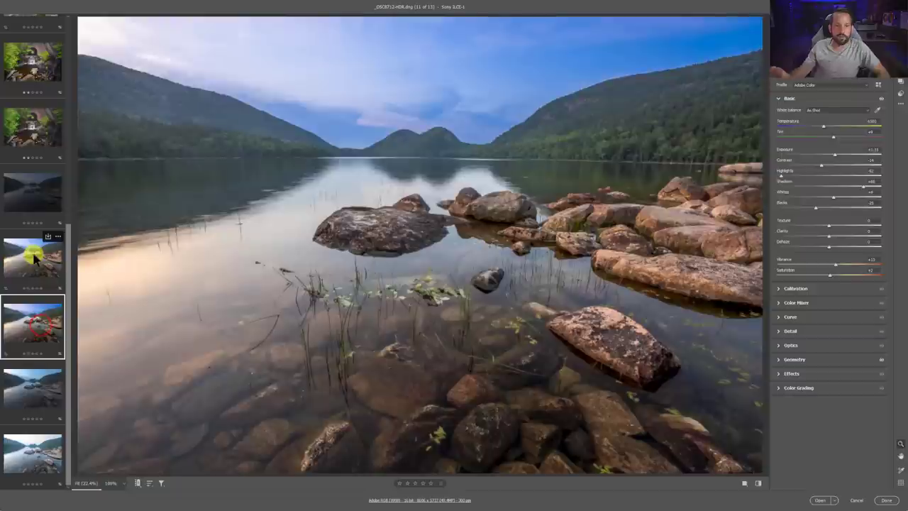
left_click(32, 252)
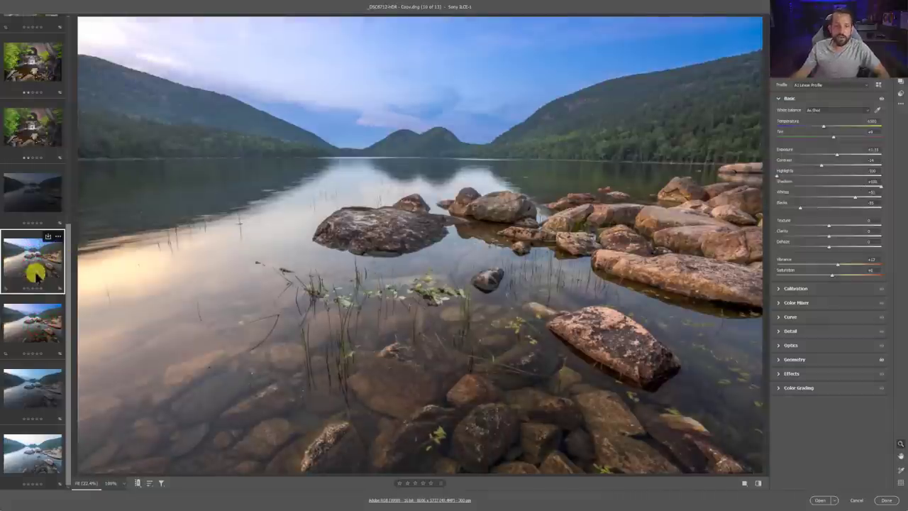
left_click(27, 318)
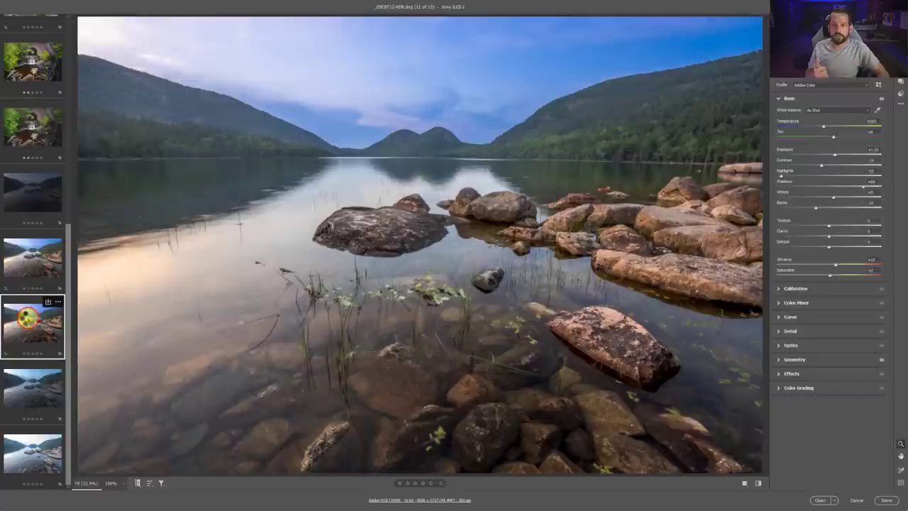
left_click(30, 262)
left_click(30, 339)
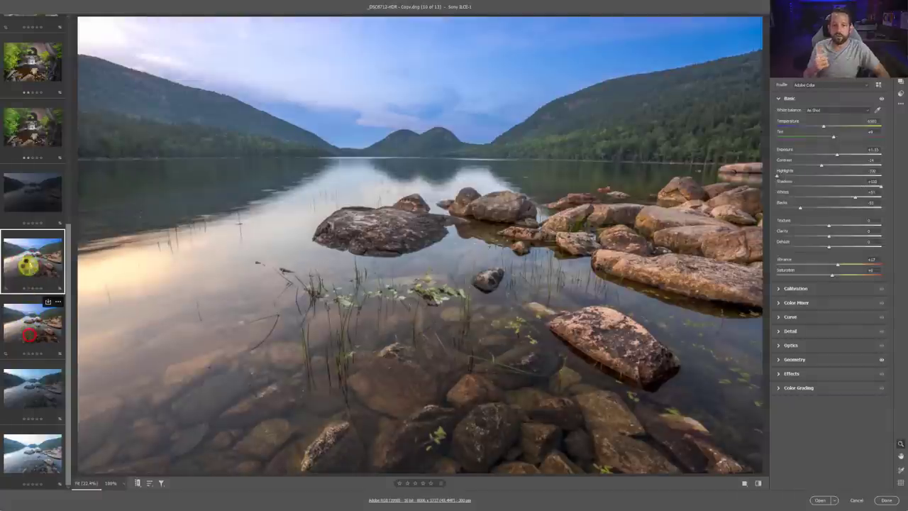
left_click(28, 266)
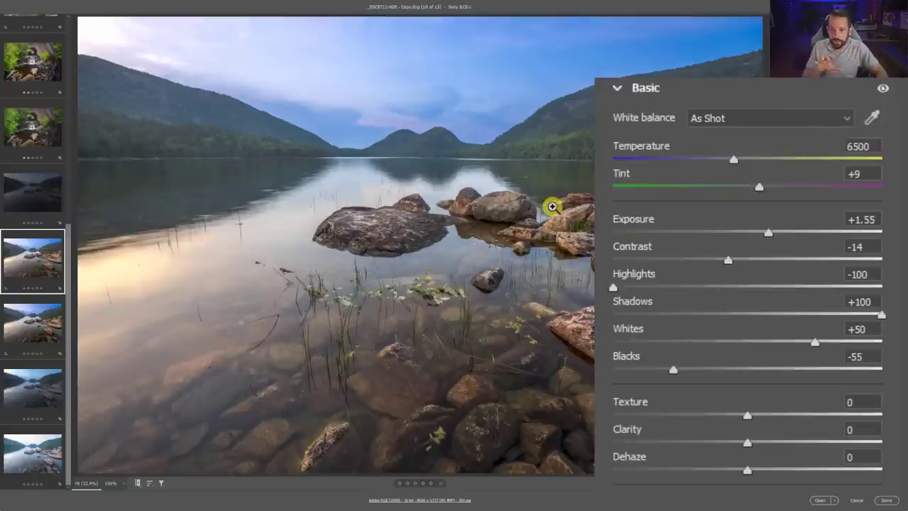
left_click(34, 323)
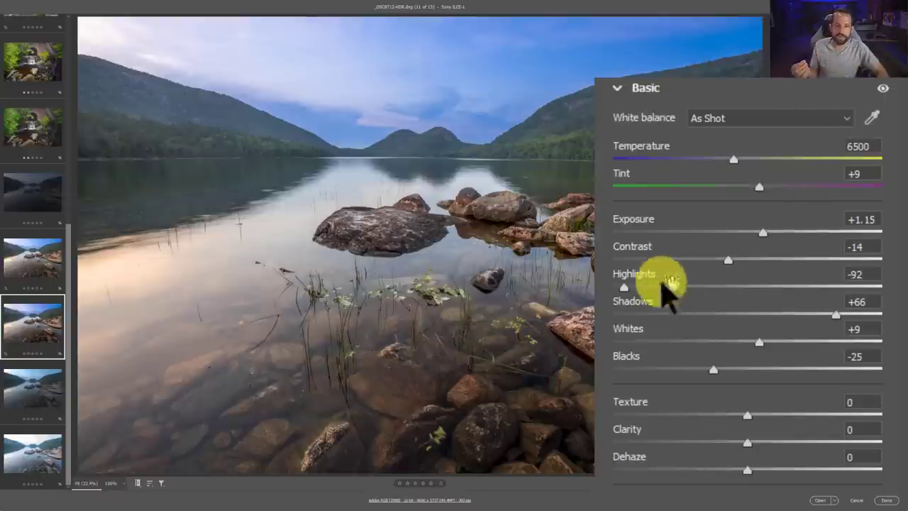
Step: On the HDR lake photo's linear-profile copy, set Whites to +27, Contrast to -9 and Exposure to +1.85
left_click(47, 261)
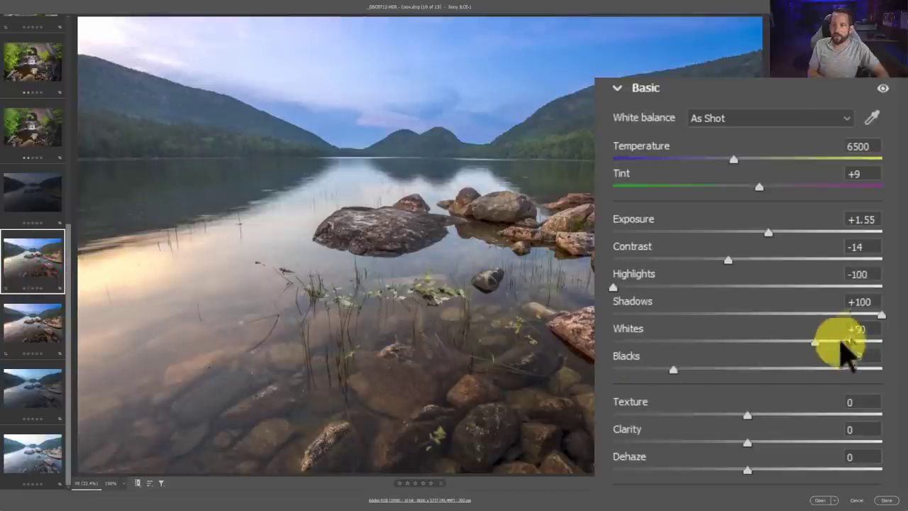
left_click_drag(815, 342, 784, 328)
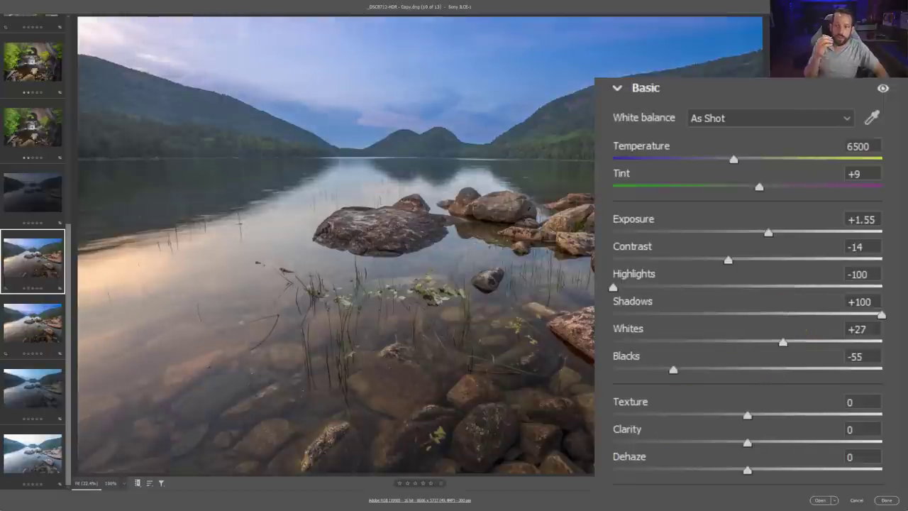
left_click_drag(738, 269, 772, 238)
Step: Compare the adjusted linear-profile copy of the HDR lake photo with its Adobe Color version
left_click(30, 317)
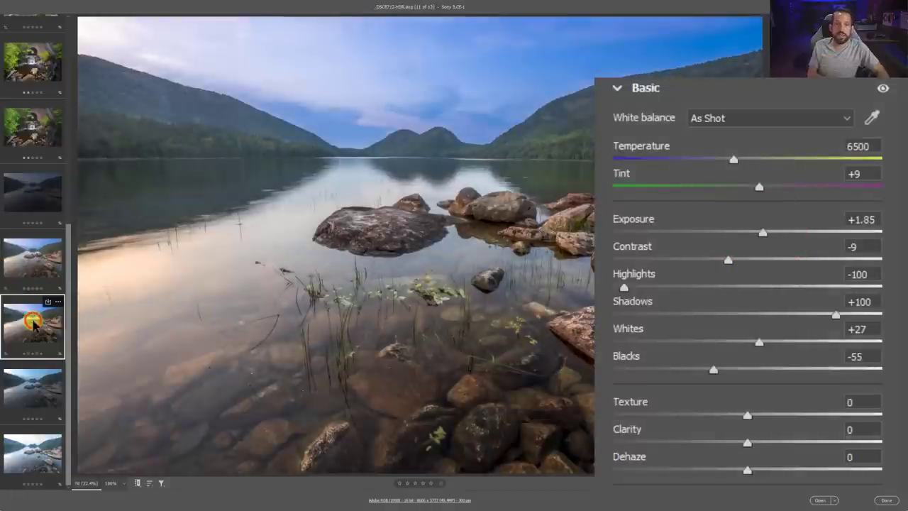
left_click(29, 266)
left_click(22, 323)
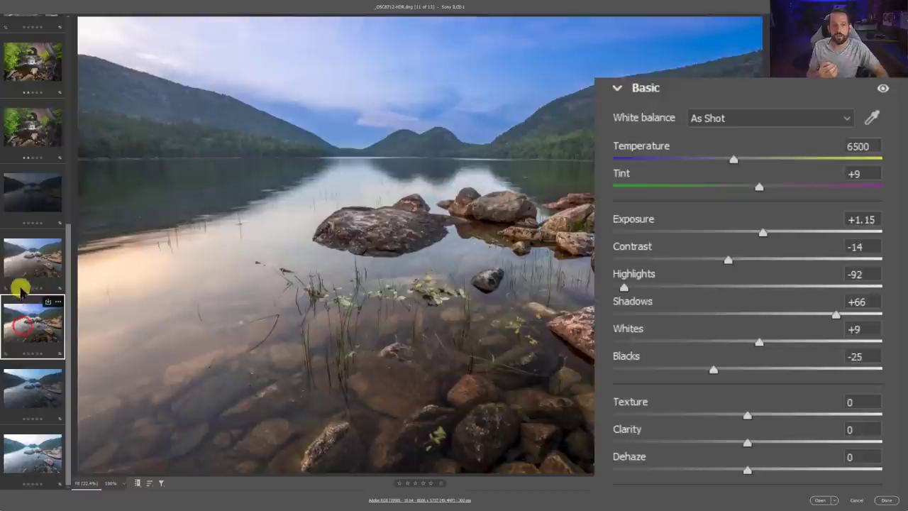
left_click(27, 266)
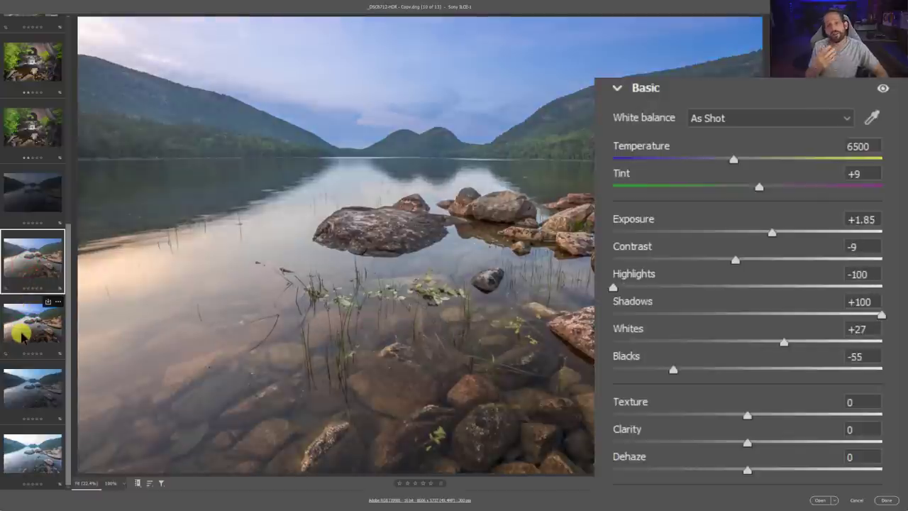